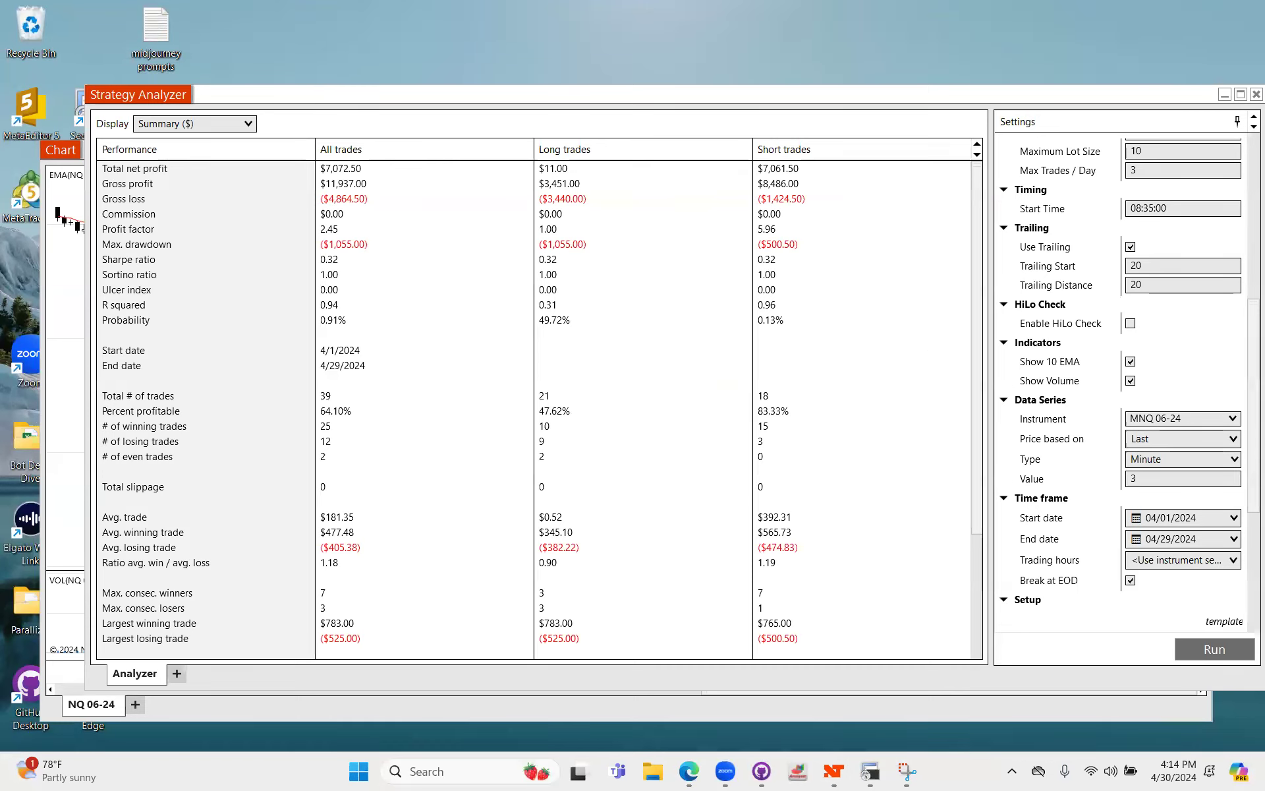
Review the 10EMA v5.7 strategy settings, highlighting the 14:55:00 close time
scroll(1239, 310, "up", 3)
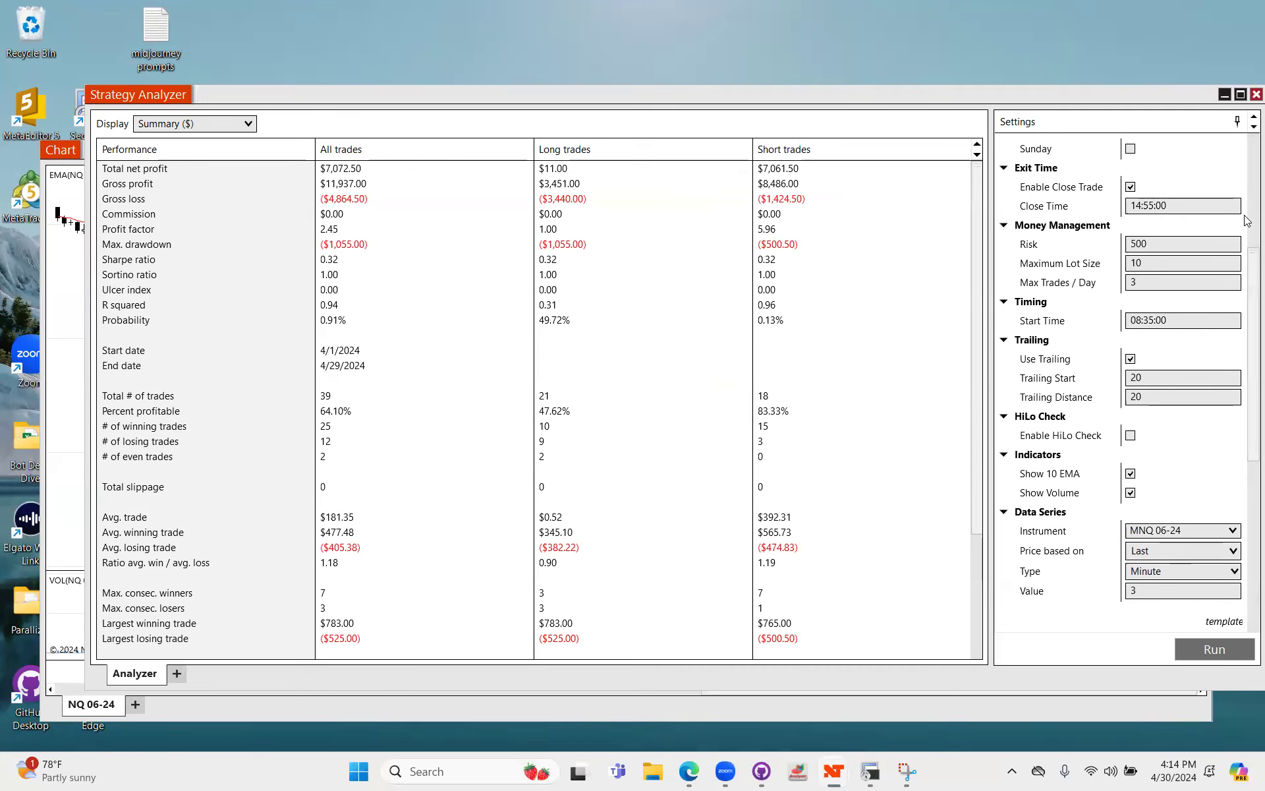
left_click_drag(1248, 272, 1247, 151)
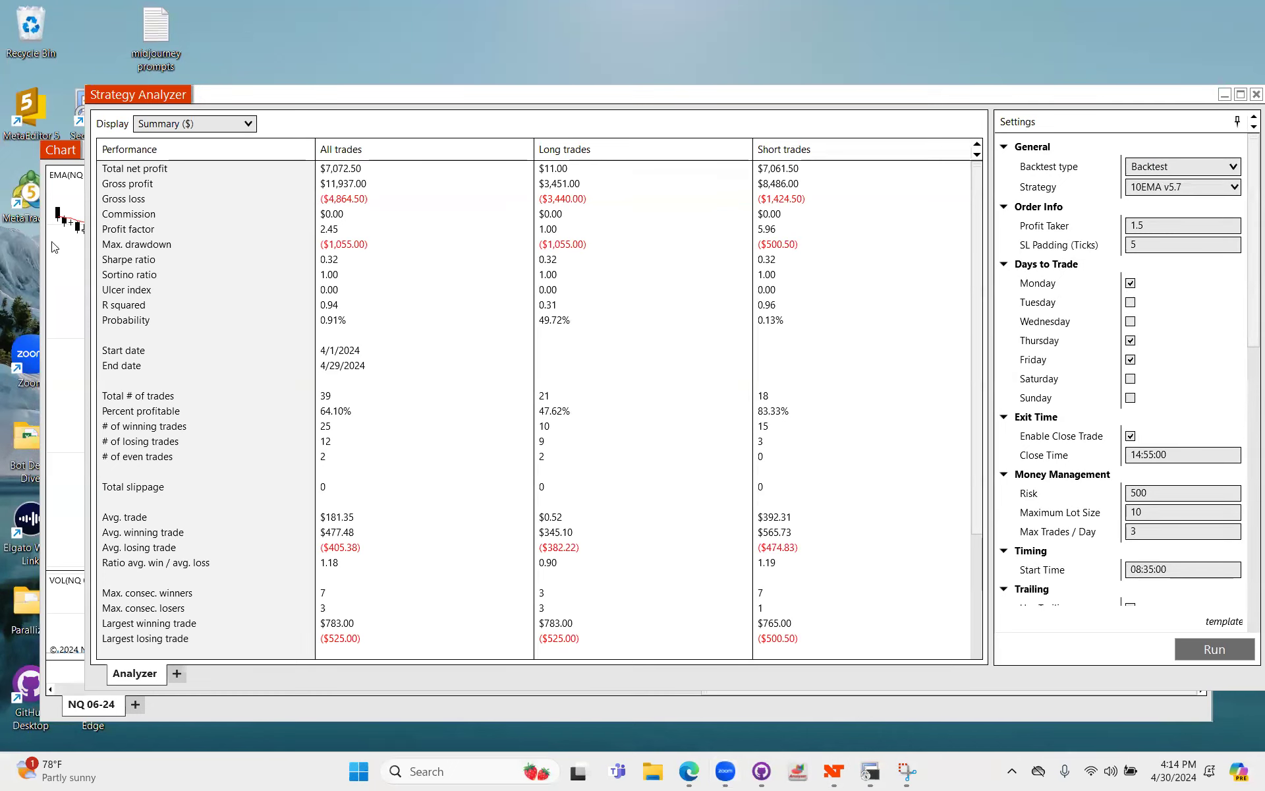
left_click_drag(1221, 200, 1111, 204)
left_click(1184, 455)
left_click(1164, 428)
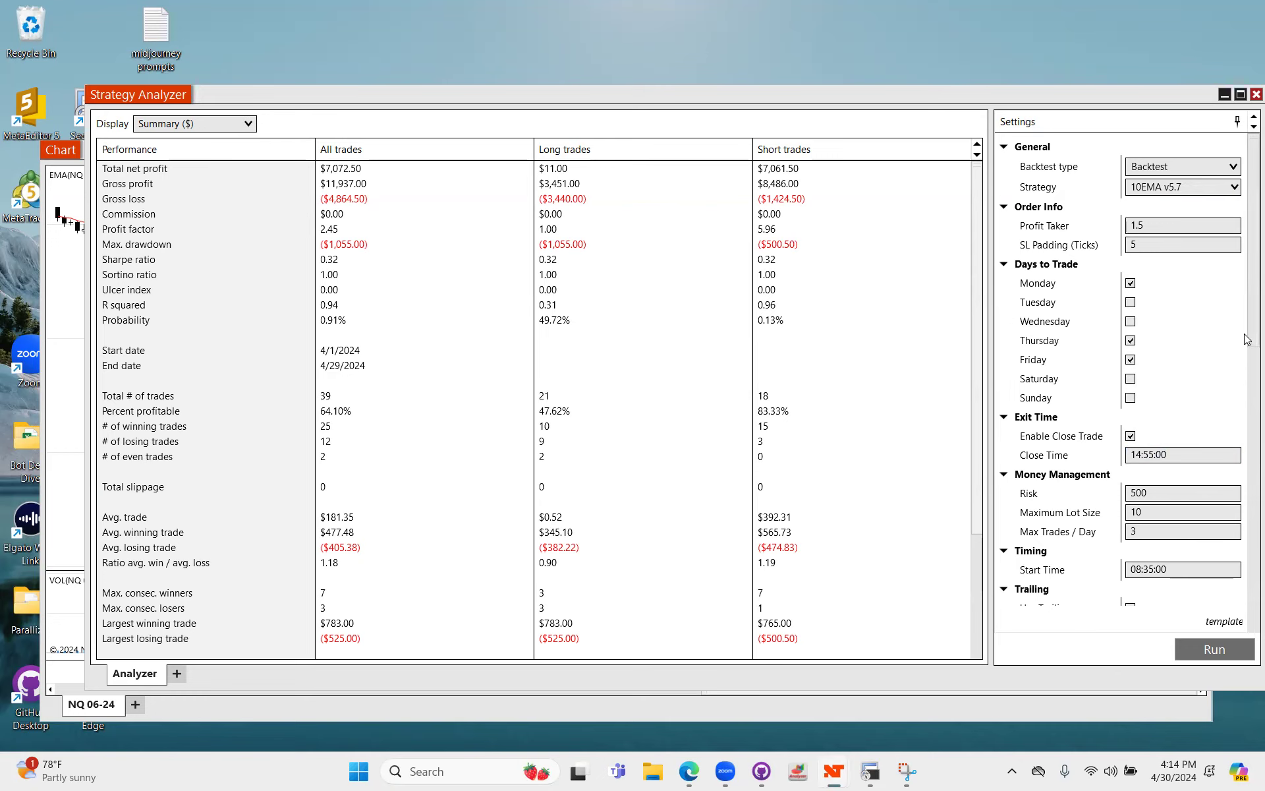
left_click_drag(1247, 339, 1247, 402)
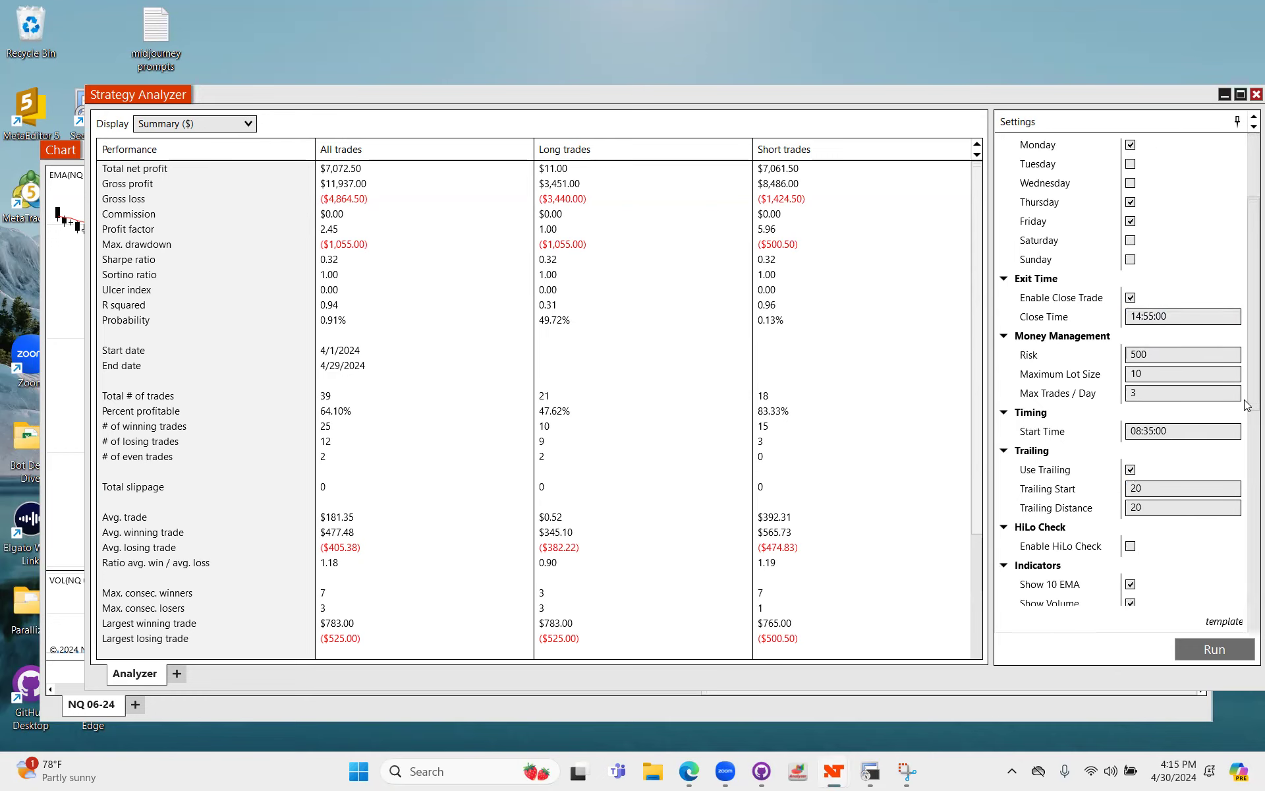
Check Maximum trades per day, left at 3, and the Trailing Start value of 20
left_click(1158, 396)
type("5")
type("3")
left_click(1088, 402)
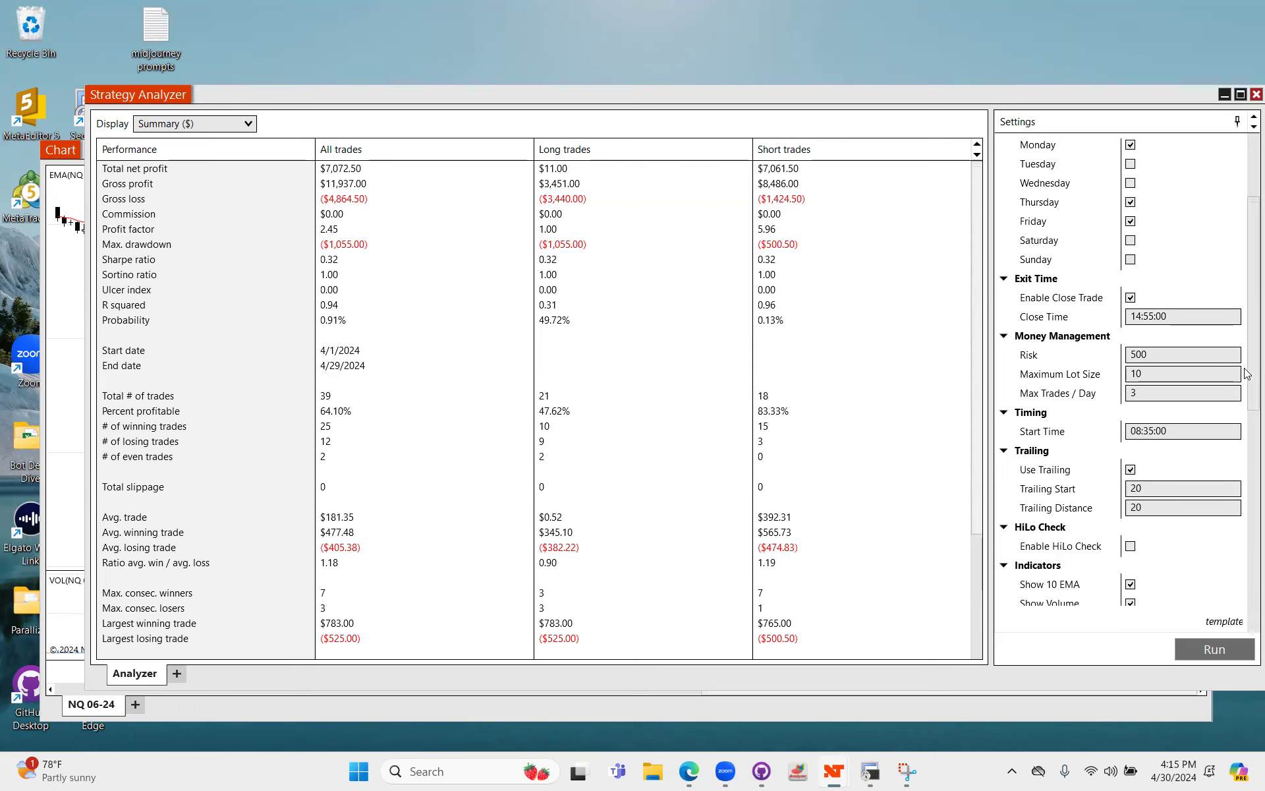
scroll(1248, 373, "down", 3)
left_click(1175, 381)
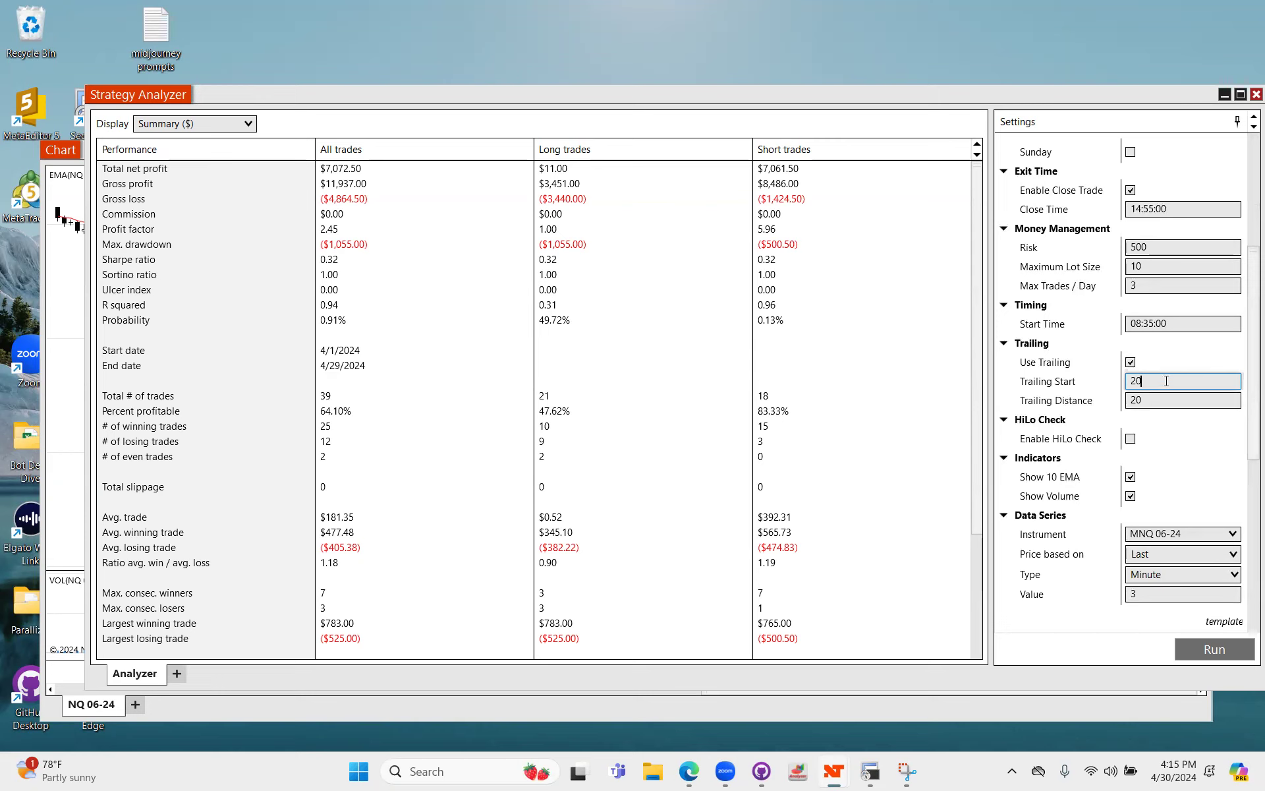
double_click(1175, 383)
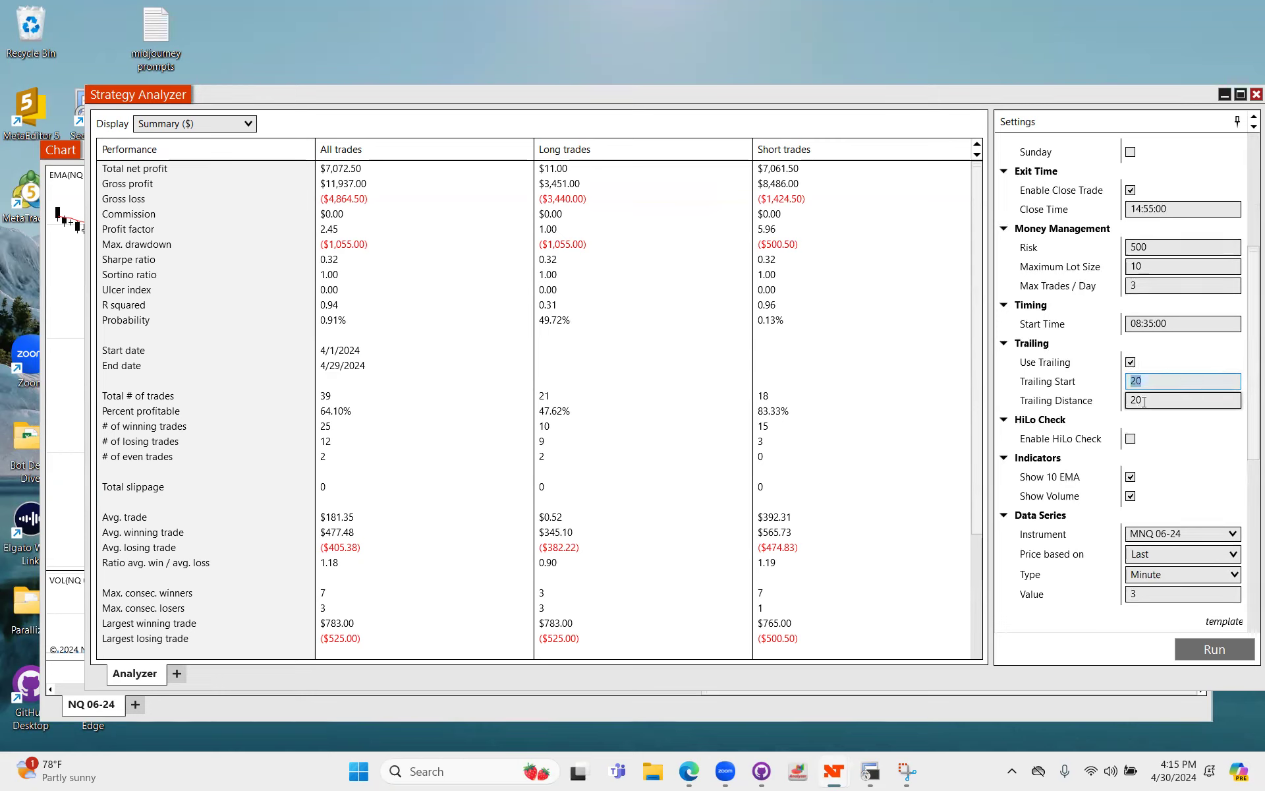
key("Tab")
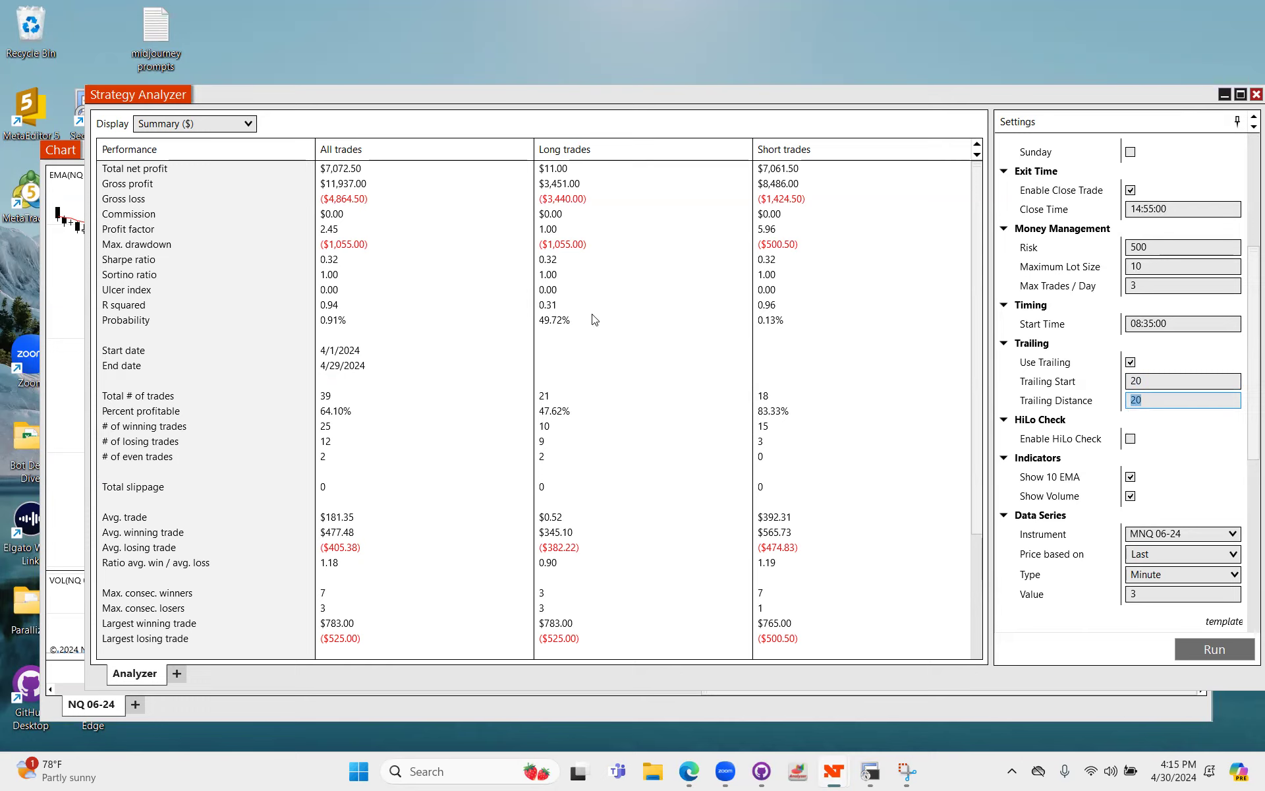
left_click(73, 277)
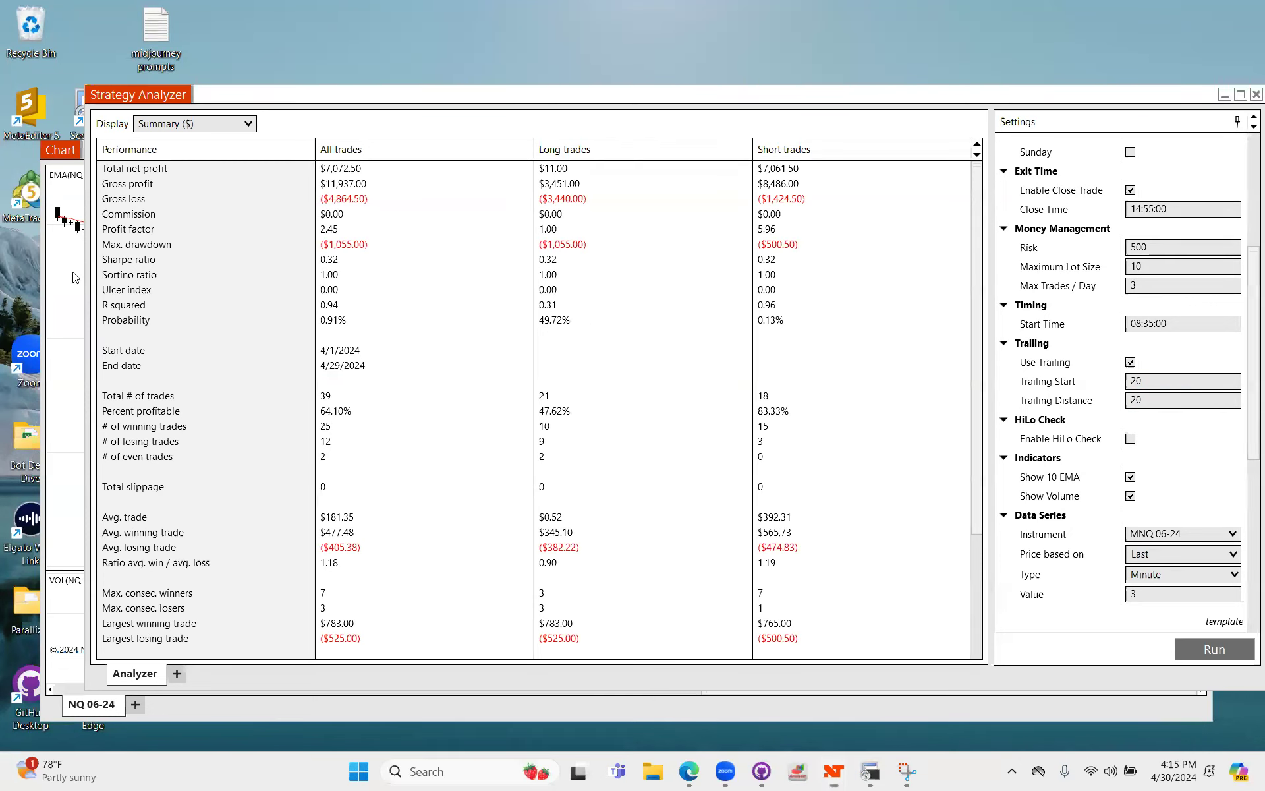
Leave HiLo Check off and rerun the backtest
left_click_drag(1111, 451, 1153, 451)
left_click(1131, 439)
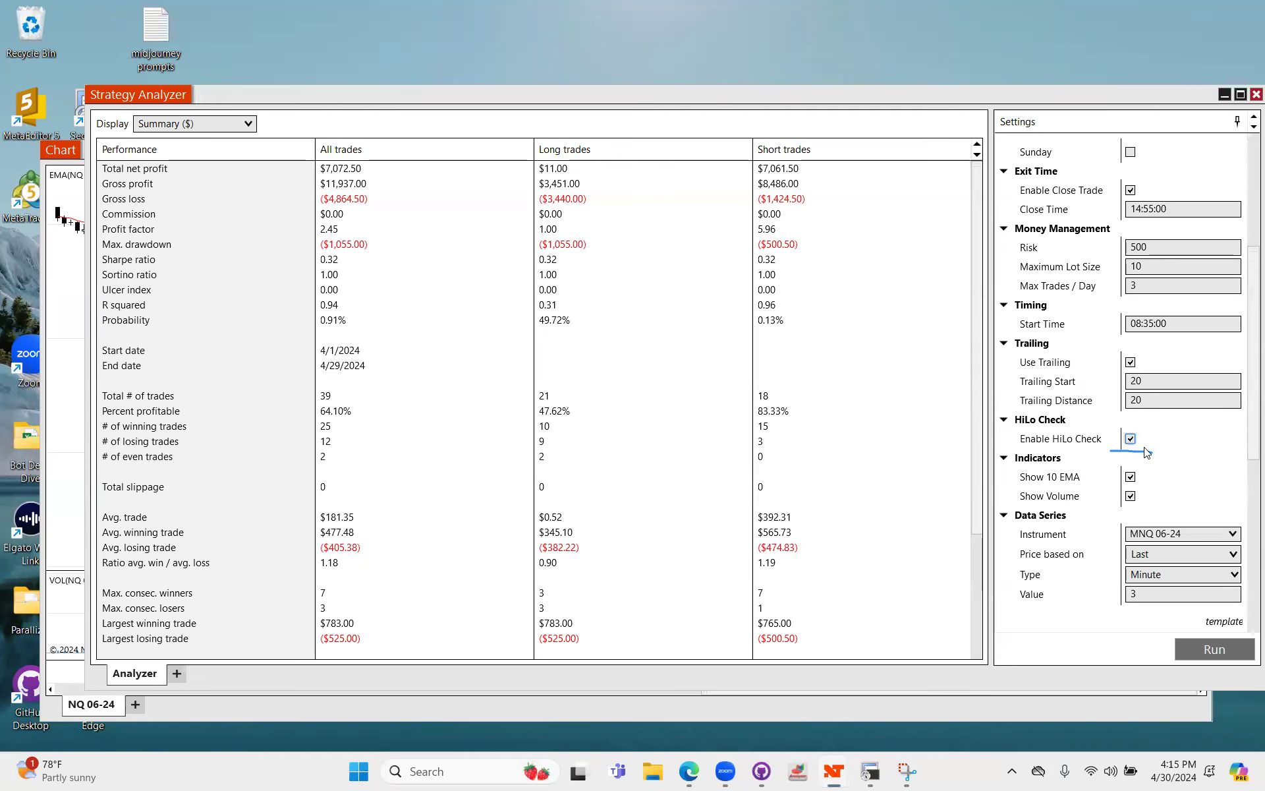
left_click(1131, 439)
left_click(1217, 650)
Review the results: $7,072.50 net profit, 2.45 profit factor, and $1,055.00 max drawdown
left_click(299, 231)
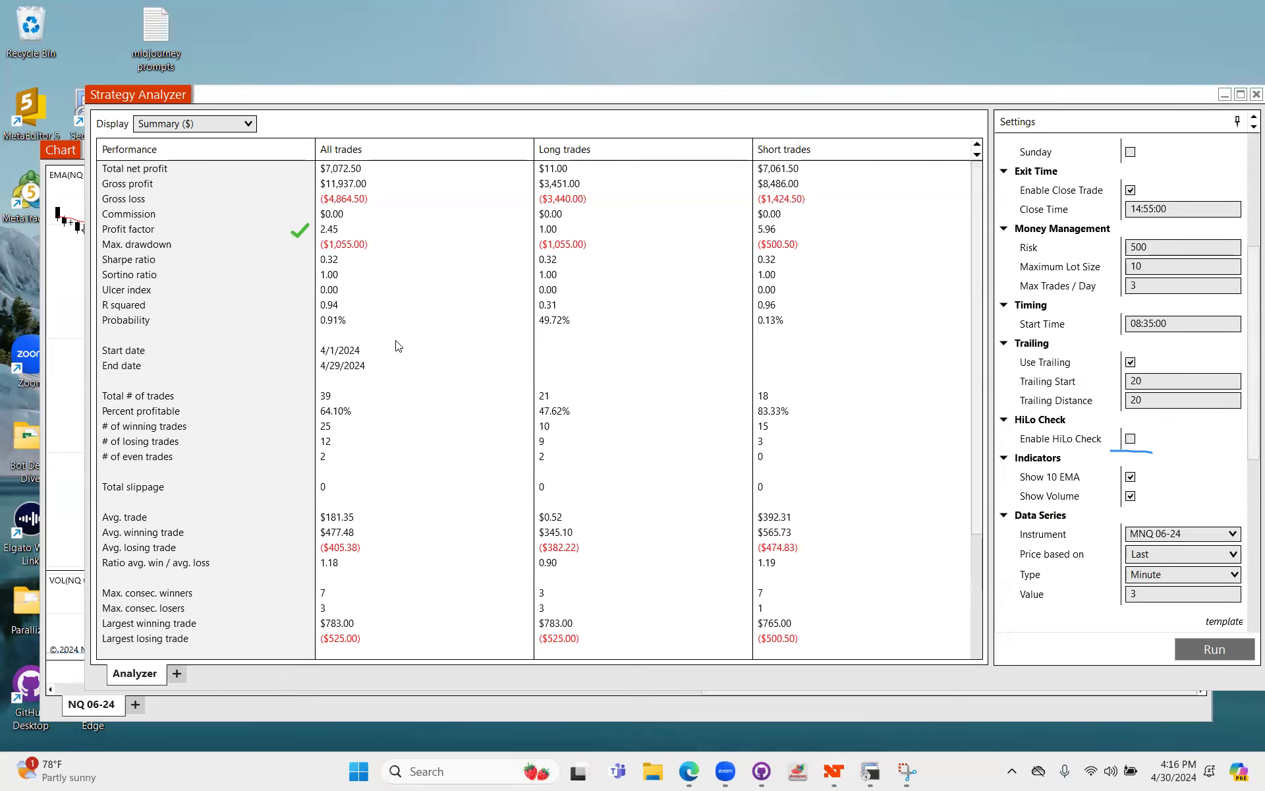
left_click(367, 164)
left_click(300, 245)
mouse_move(371, 245)
left_mouse_down()
mouse_move(423, 201)
mouse_move(394, 151)
mouse_move(381, 173)
mouse_move(449, 206)
mouse_move(440, 220)
mouse_move(470, 196)
left_mouse_up()
left_click(447, 227)
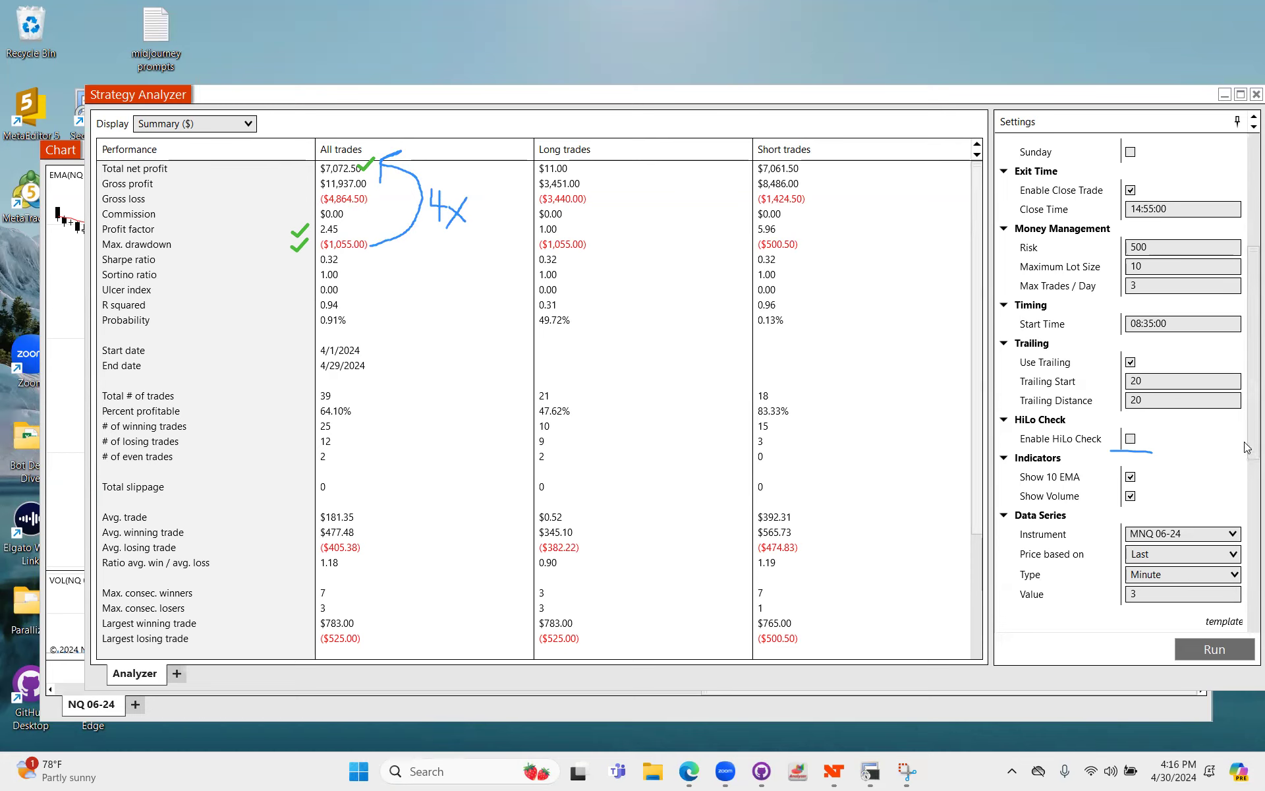
left_click_drag(1247, 447, 1247, 519)
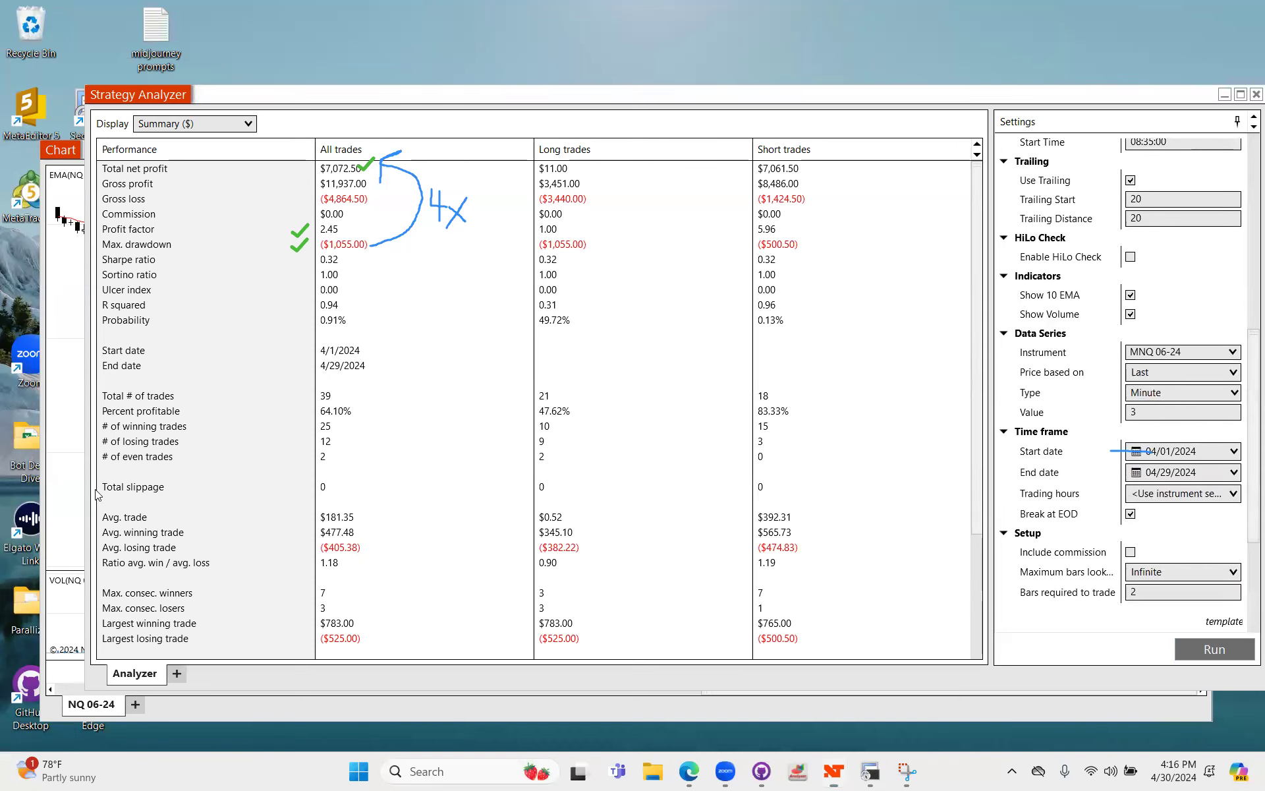
key("Escape")
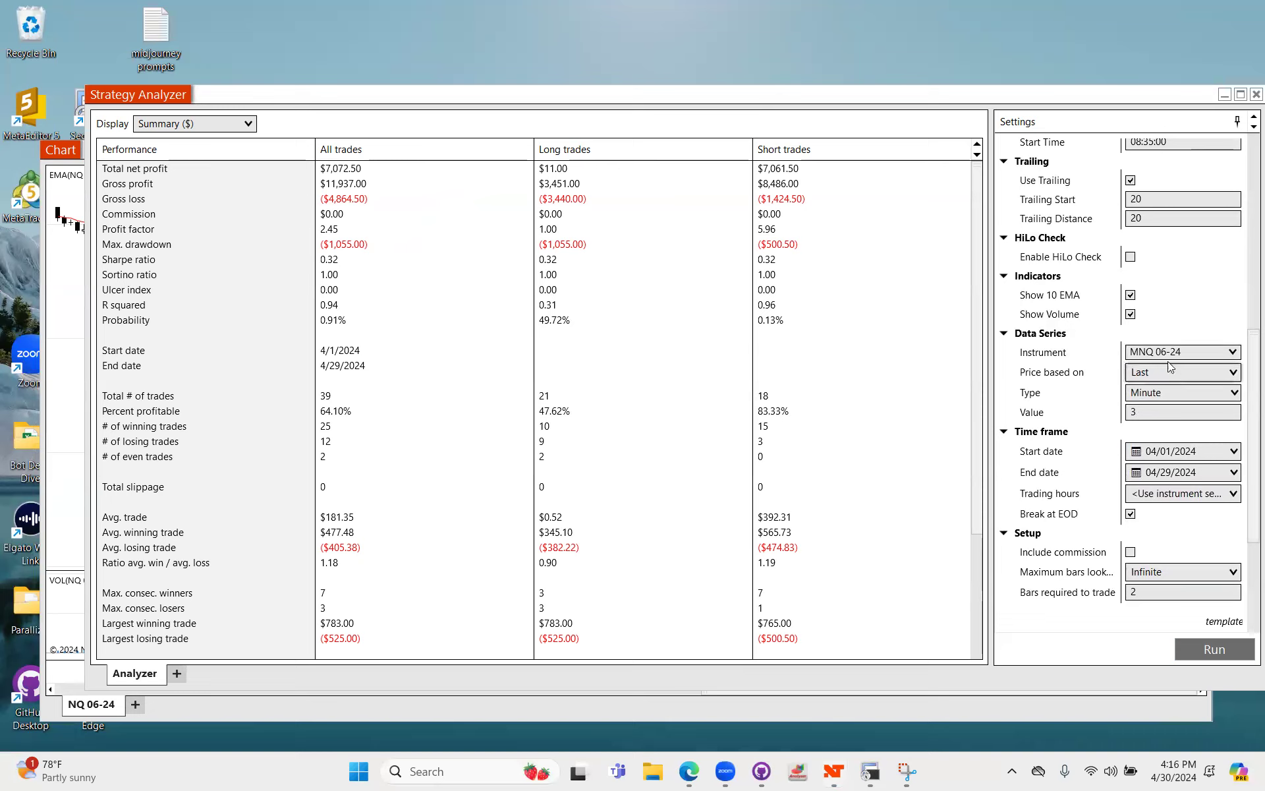
left_click(1245, 465)
left_click_drag(1246, 465, 1248, 277)
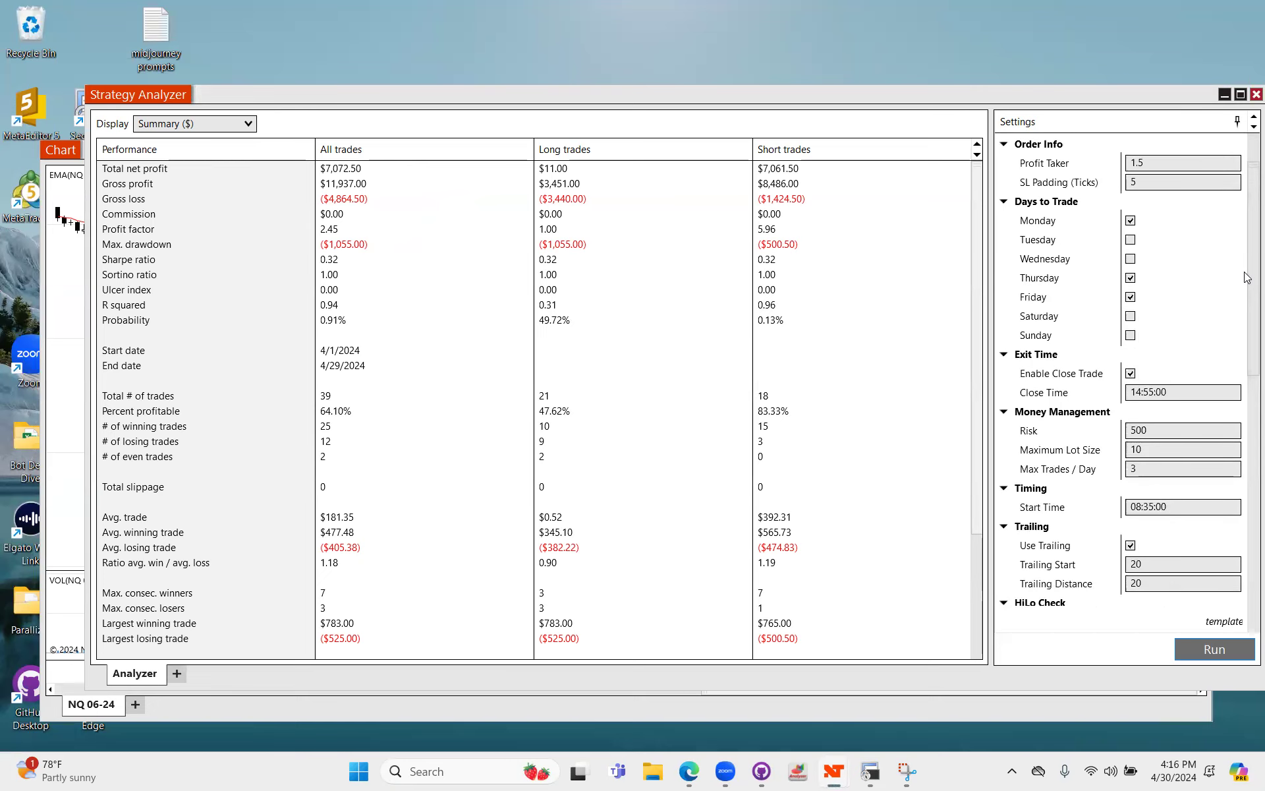
Switch the results Display to Analysis ($) and check the Maximum Lot Size of 10
left_click(198, 125)
left_click(196, 158)
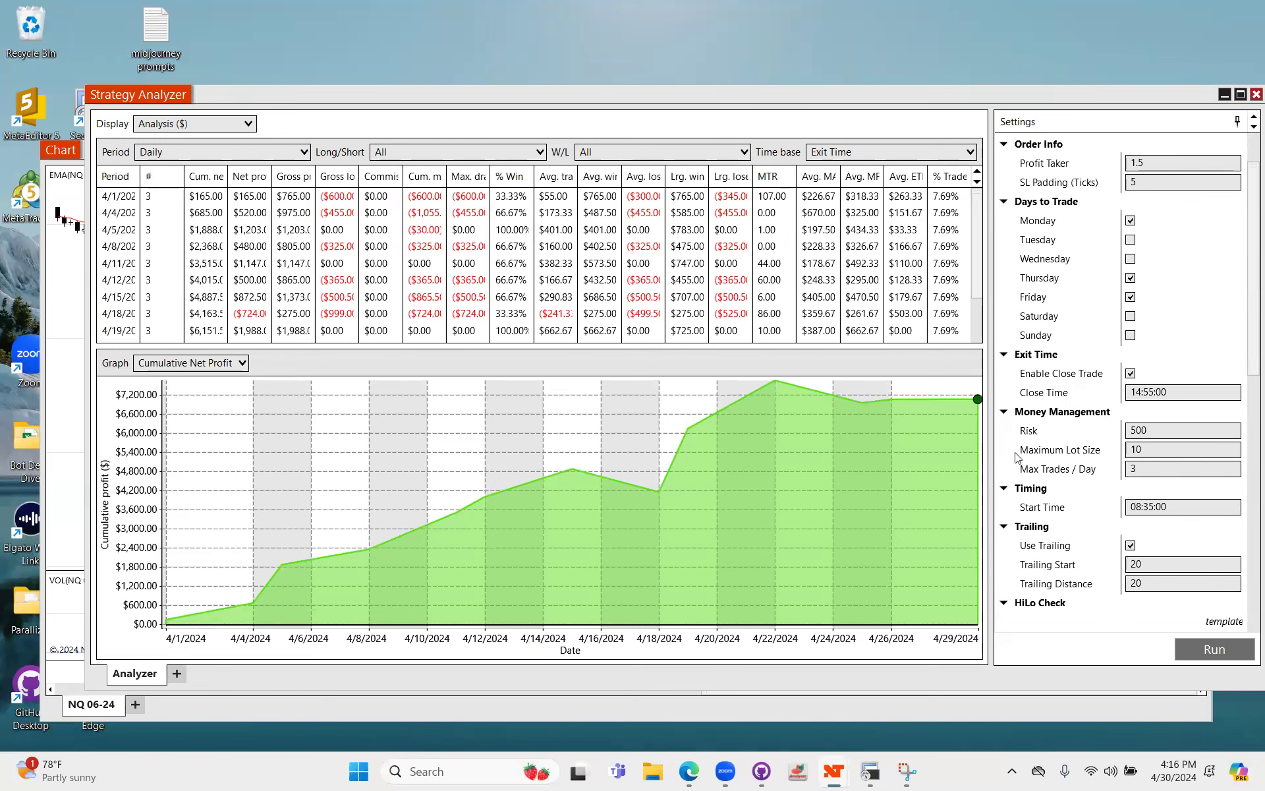
left_click(1134, 454)
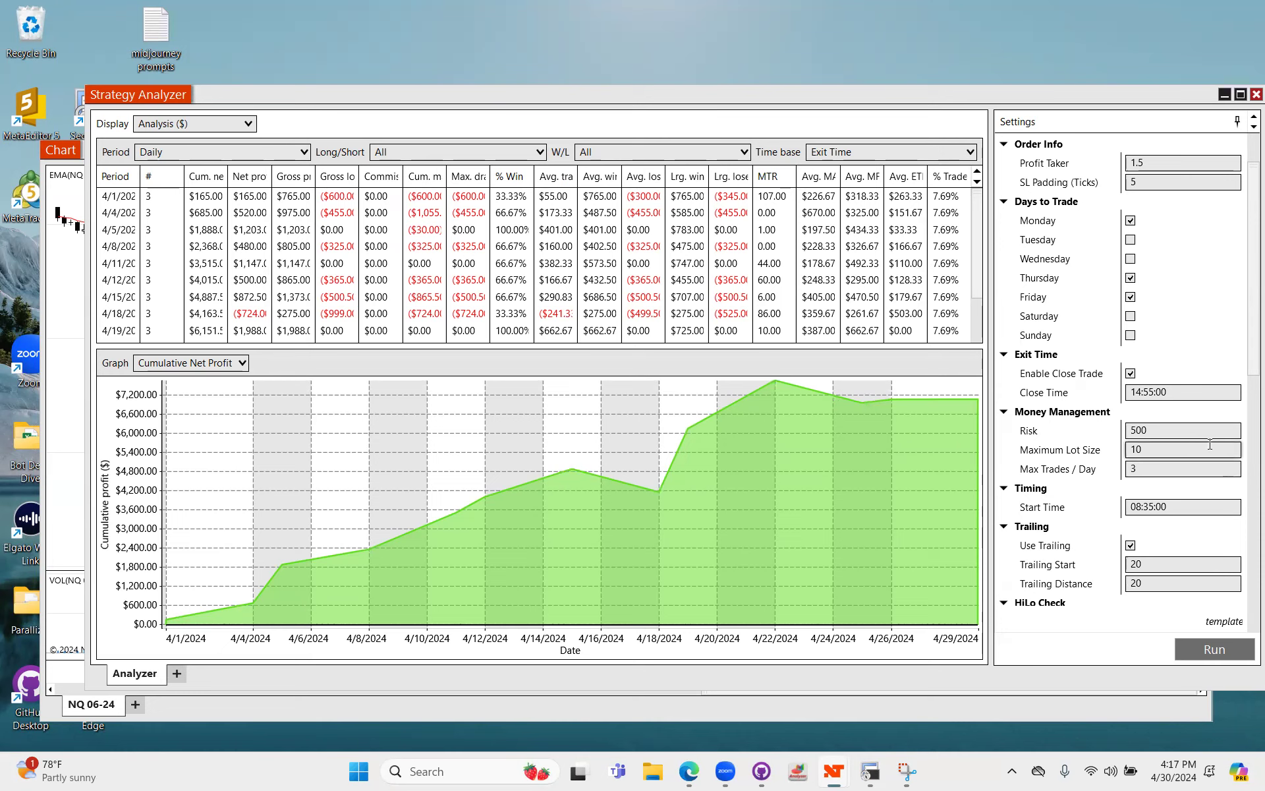
left_click_drag(1250, 394, 1248, 493)
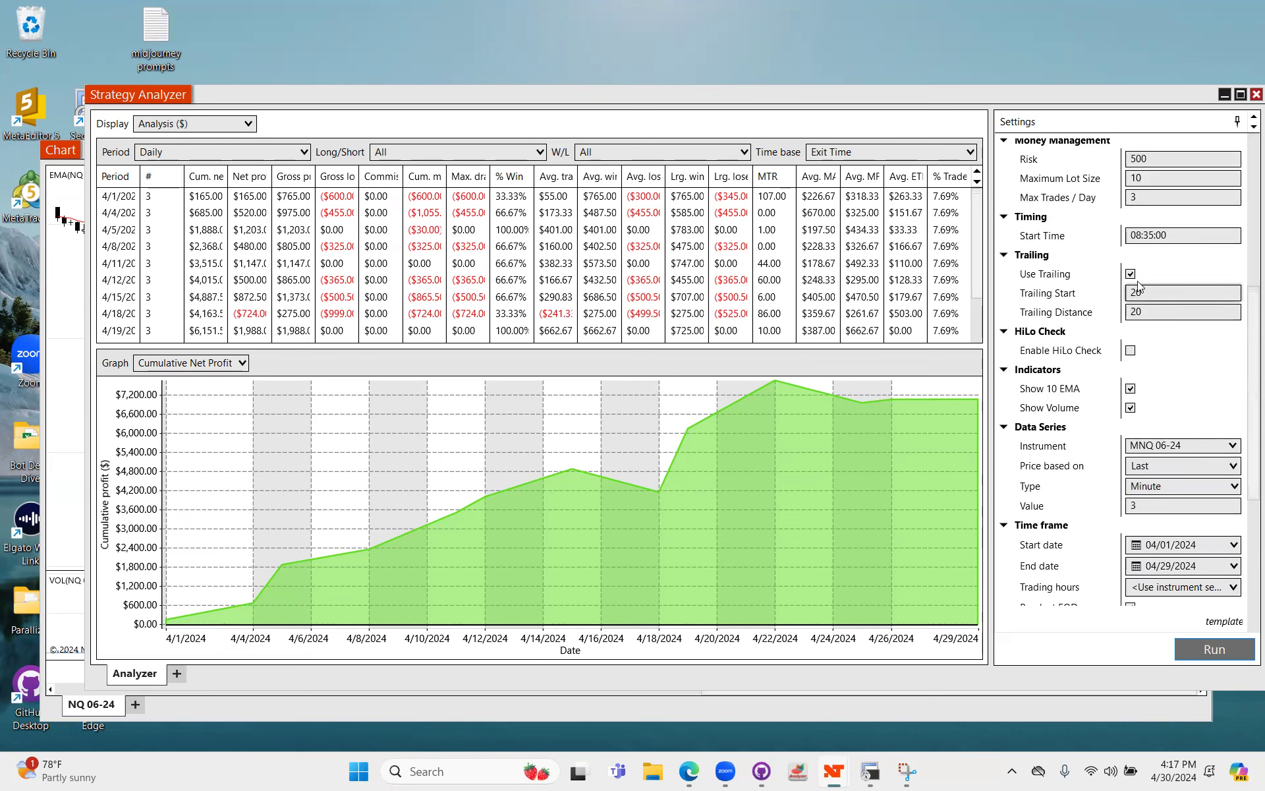
scroll(1247, 393, "up", 2)
scroll(1247, 393, "up", 8)
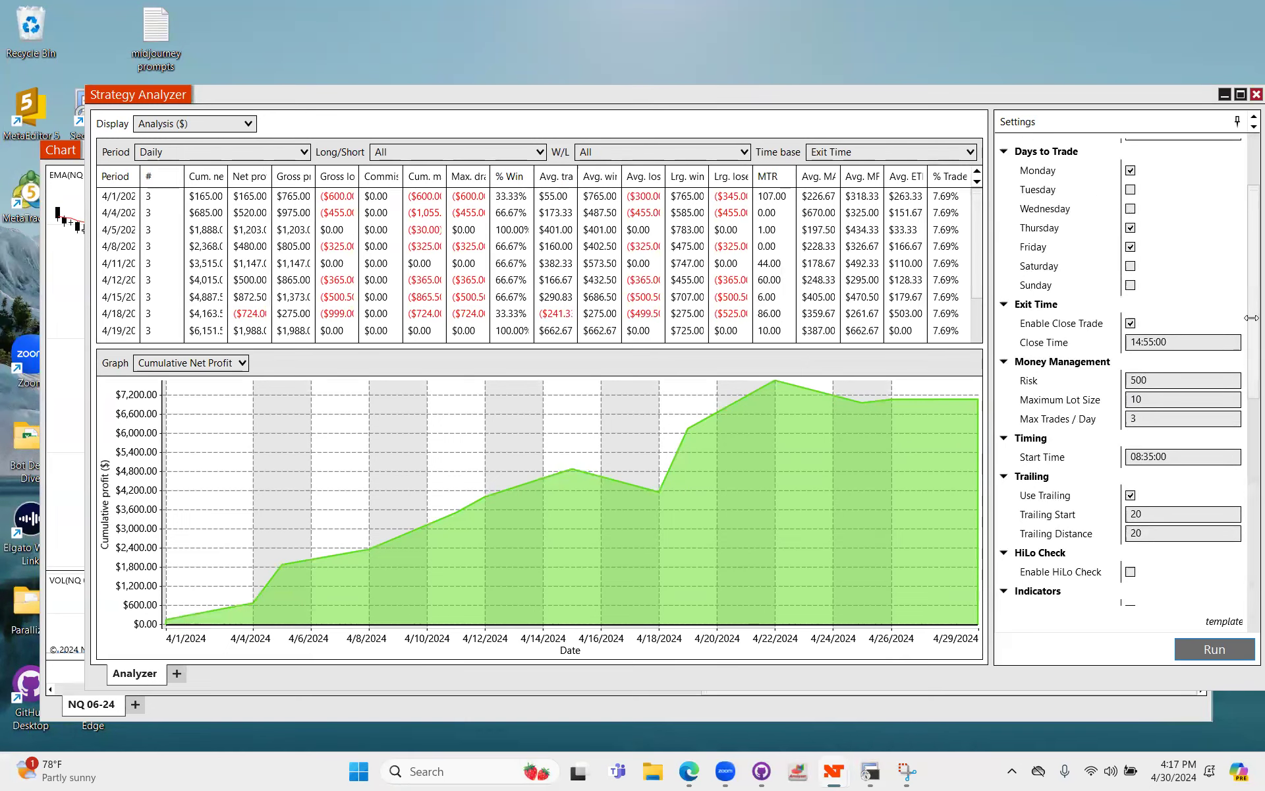
scroll(1247, 296, "up", 5)
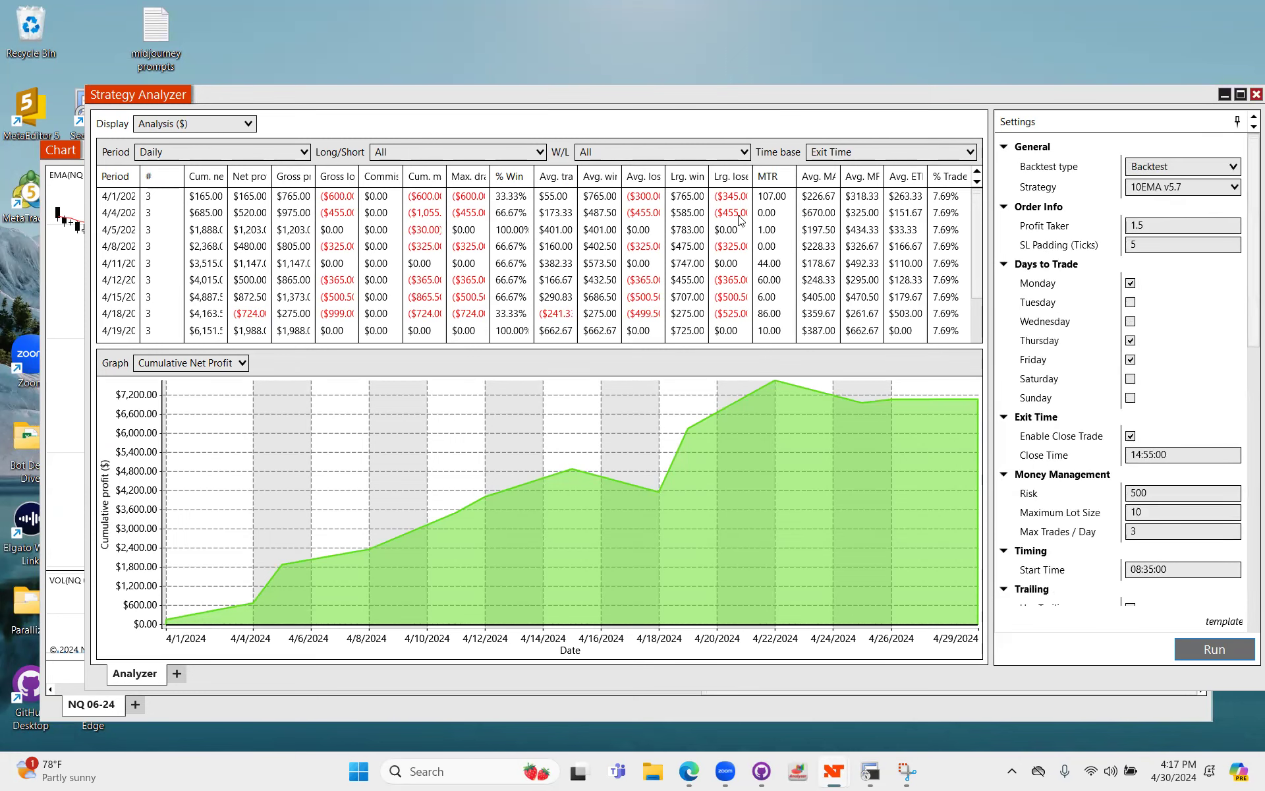
left_click(219, 124)
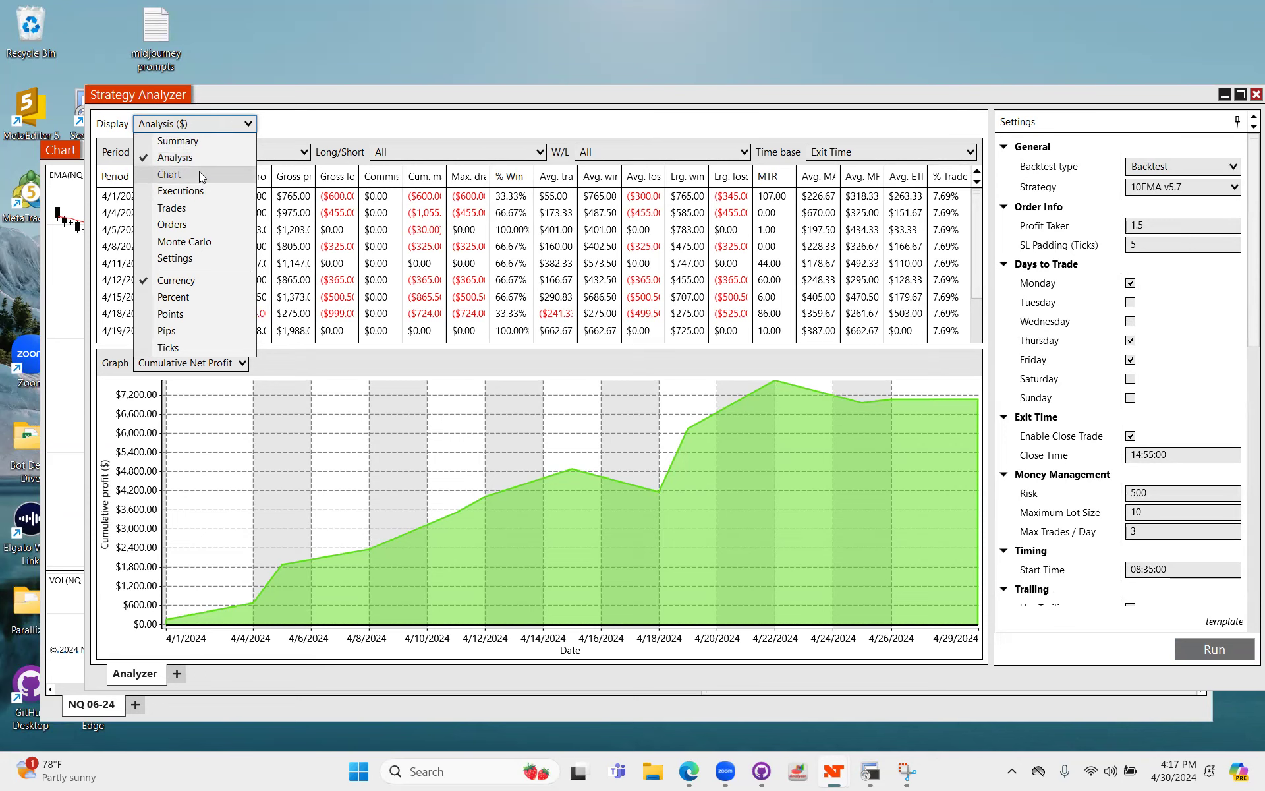
Show the Trades list and select trades 5 and 7
left_click(177, 208)
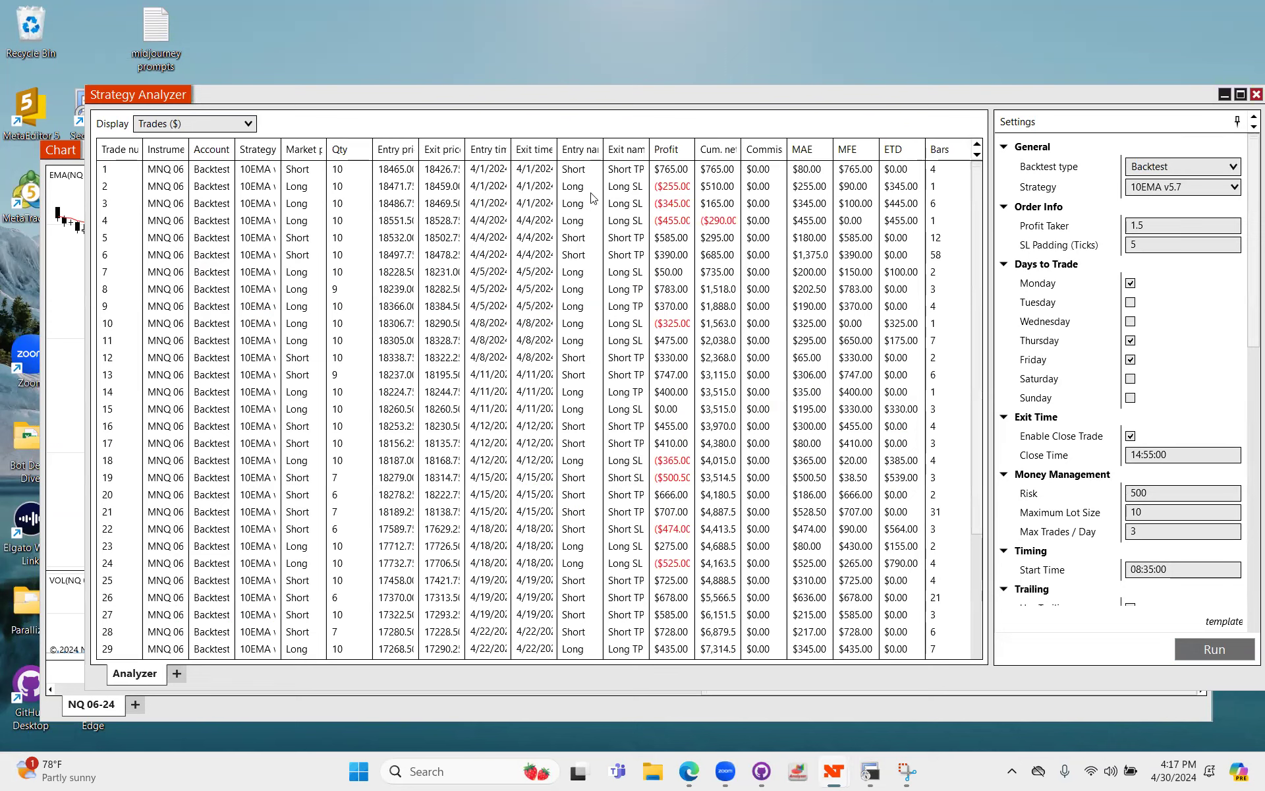
left_click(586, 237)
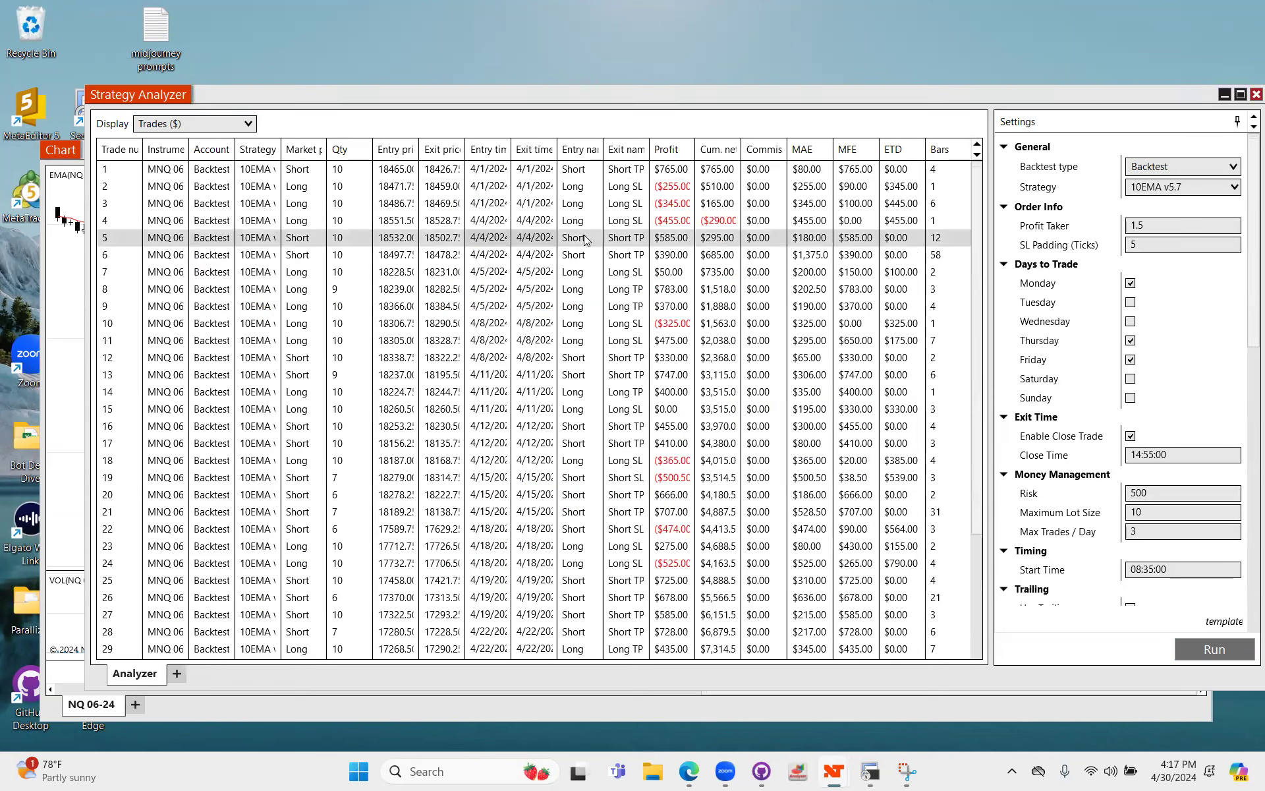
left_click(598, 278)
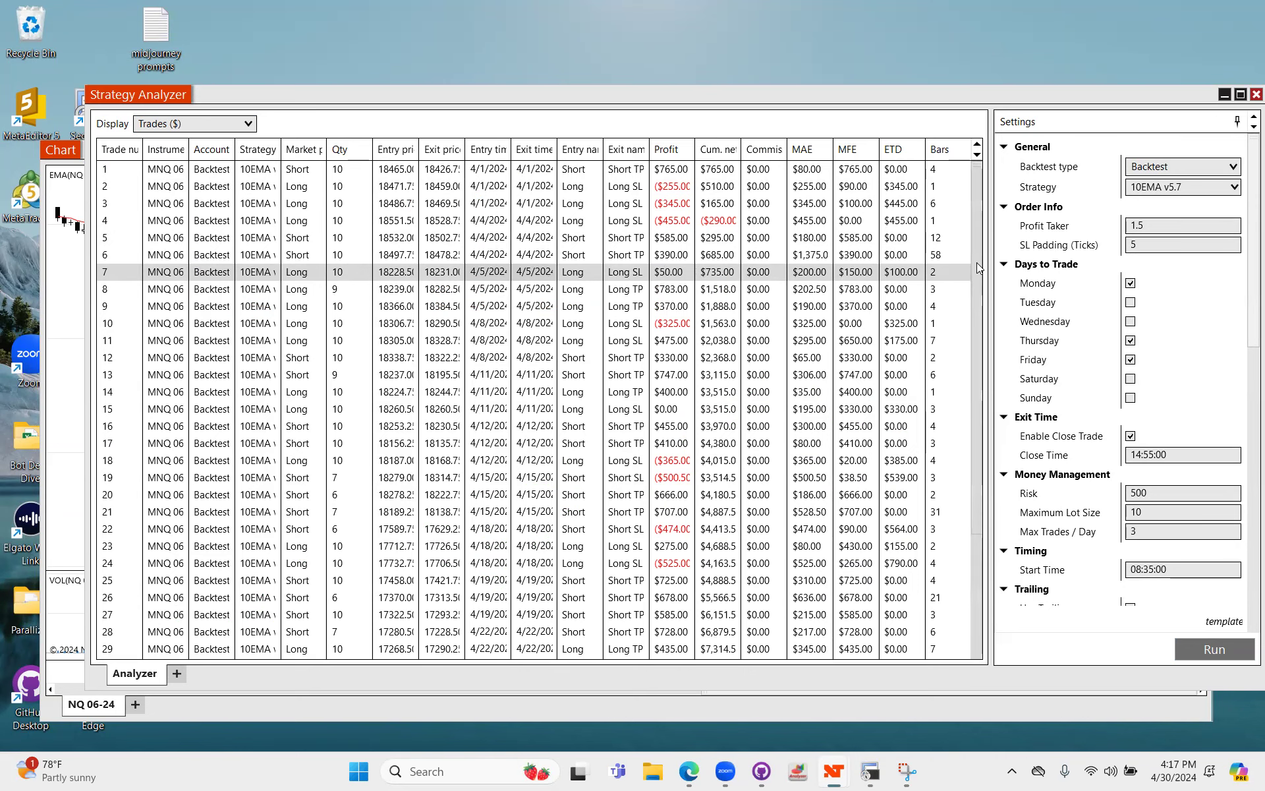
left_click_drag(978, 267, 978, 201)
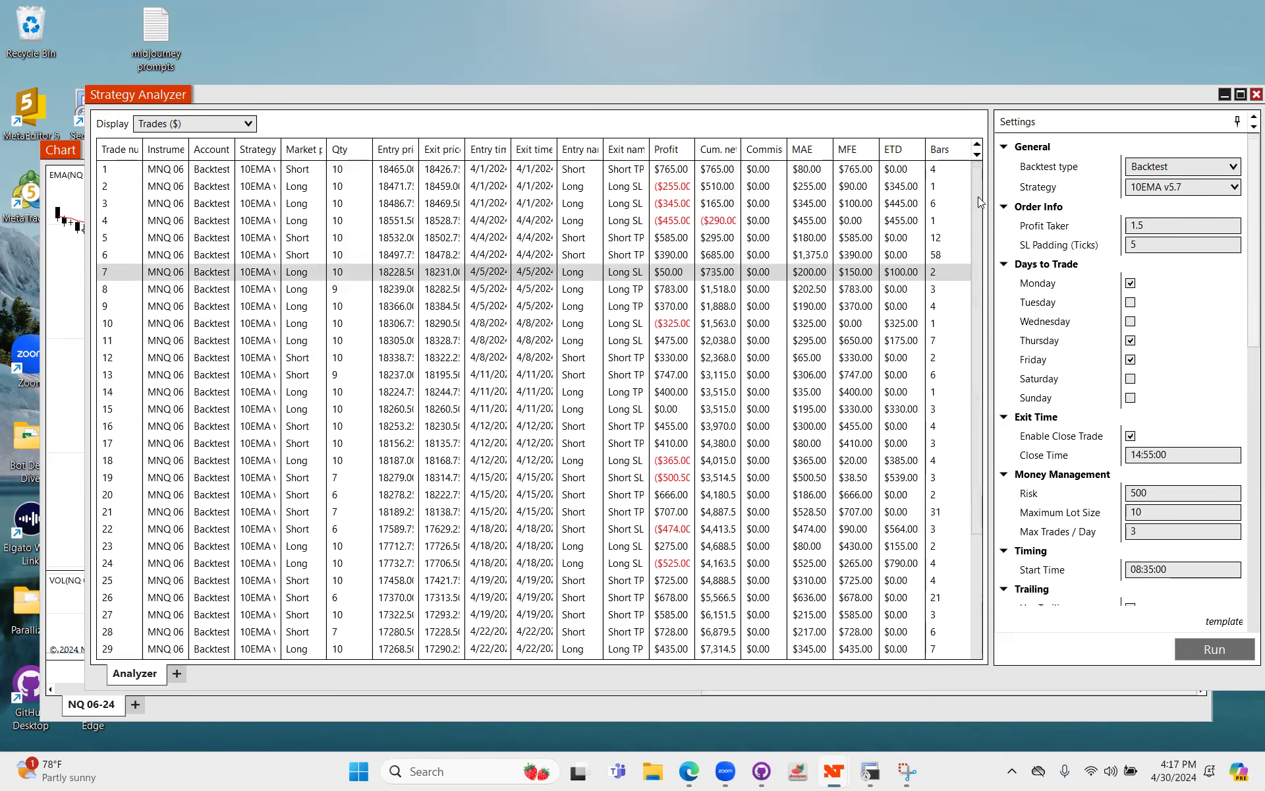
Mark up the Qty column, showing quantities from 6 to 10 contracts, then clear the marks
left_click(66, 340)
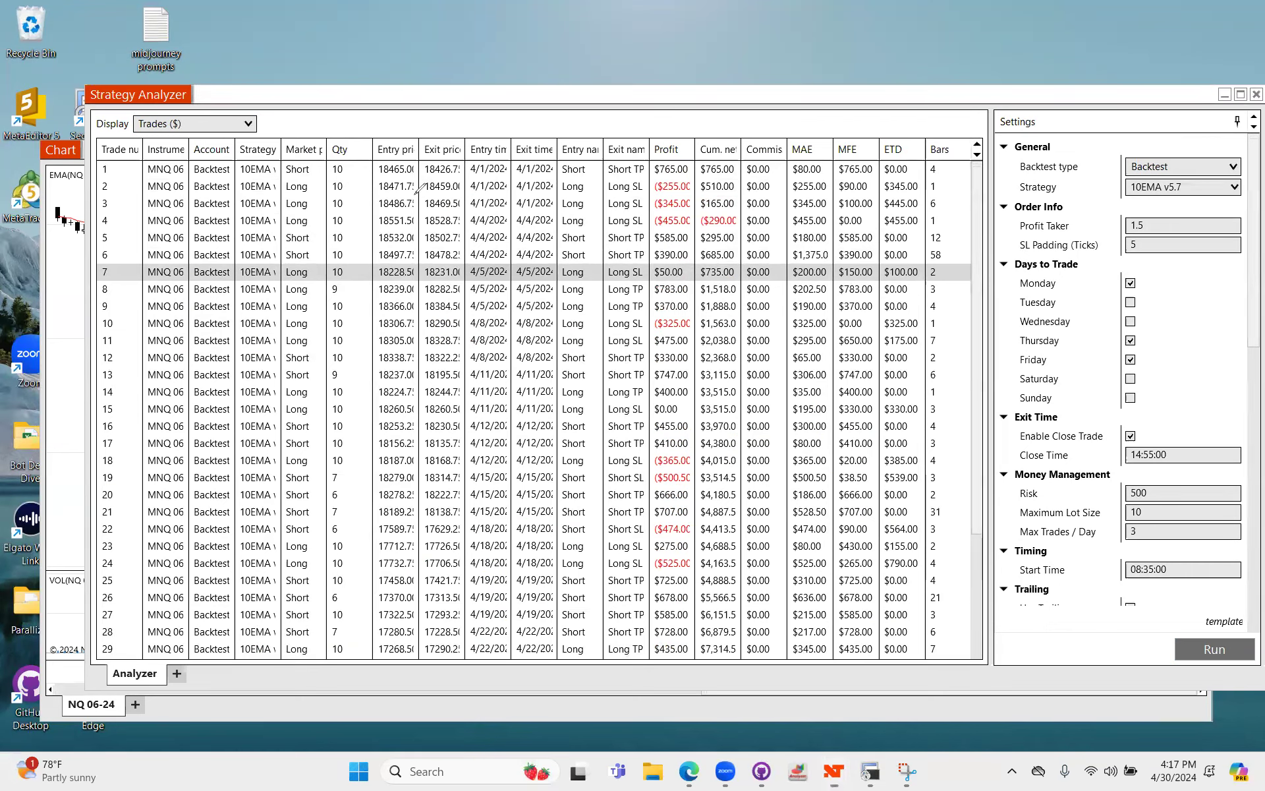
left_click_drag(347, 157, 337, 385)
mouse_move(326, 469)
left_mouse_down()
mouse_move(356, 473)
mouse_move(353, 531)
mouse_move(330, 537)
left_mouse_up()
mouse_move(321, 610)
left_mouse_down()
mouse_move(337, 612)
mouse_move(340, 640)
left_mouse_up()
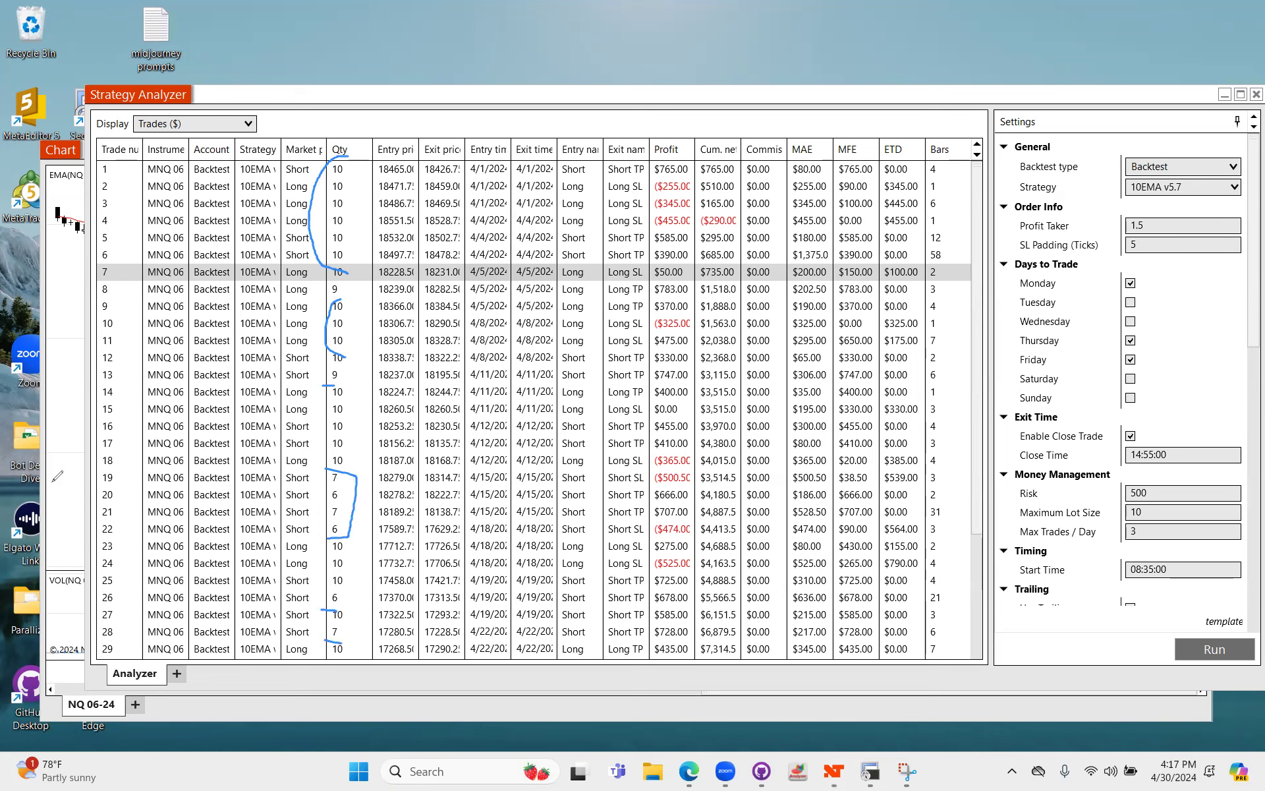
key("e")
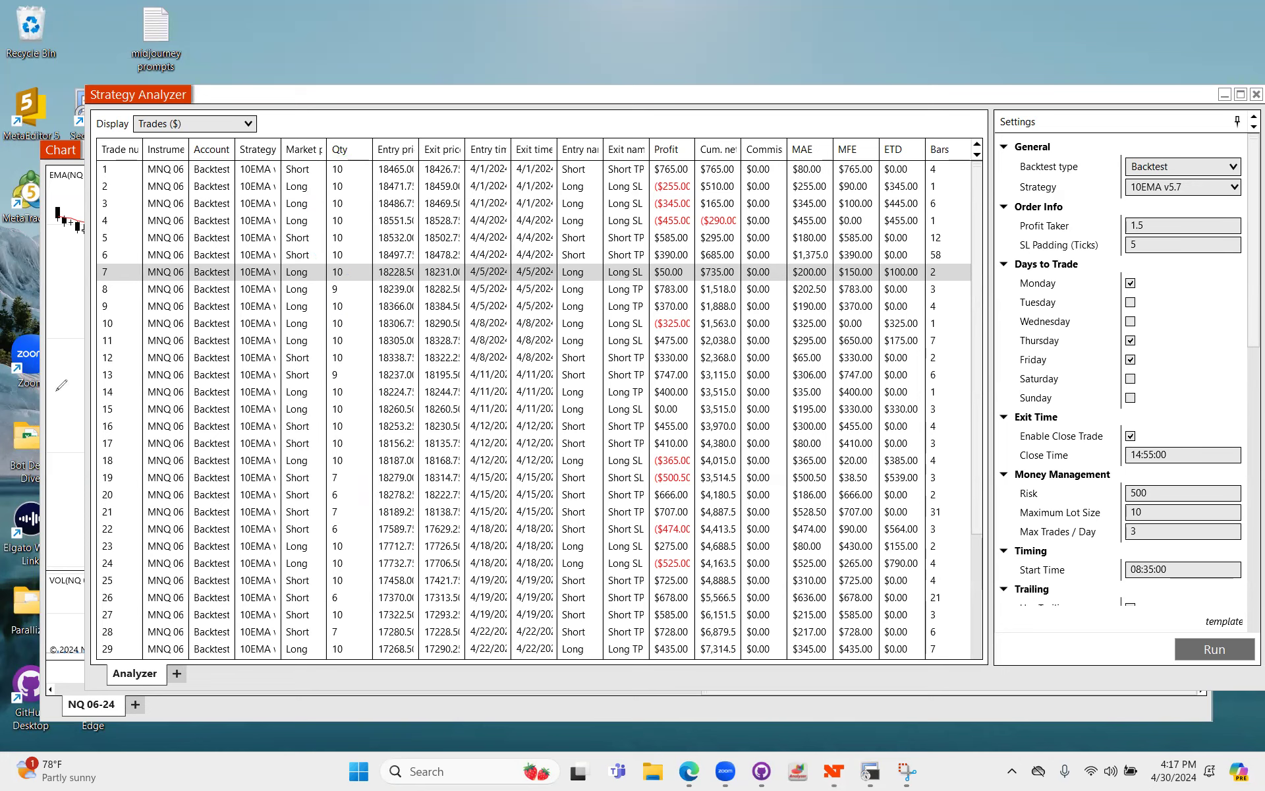
left_click(224, 124)
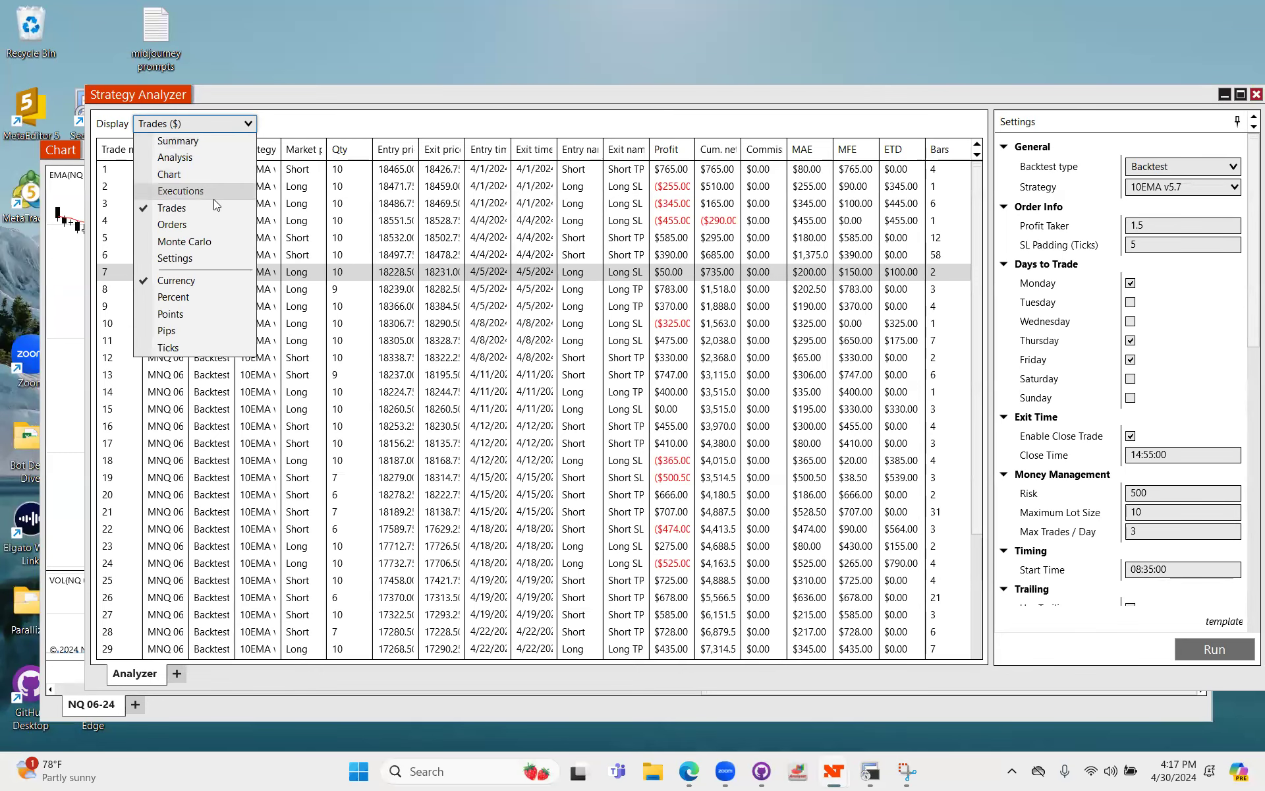
Switch to the Chart view and mark up the Short trade from 17893.75 to its 17875.50 exit
left_click(211, 174)
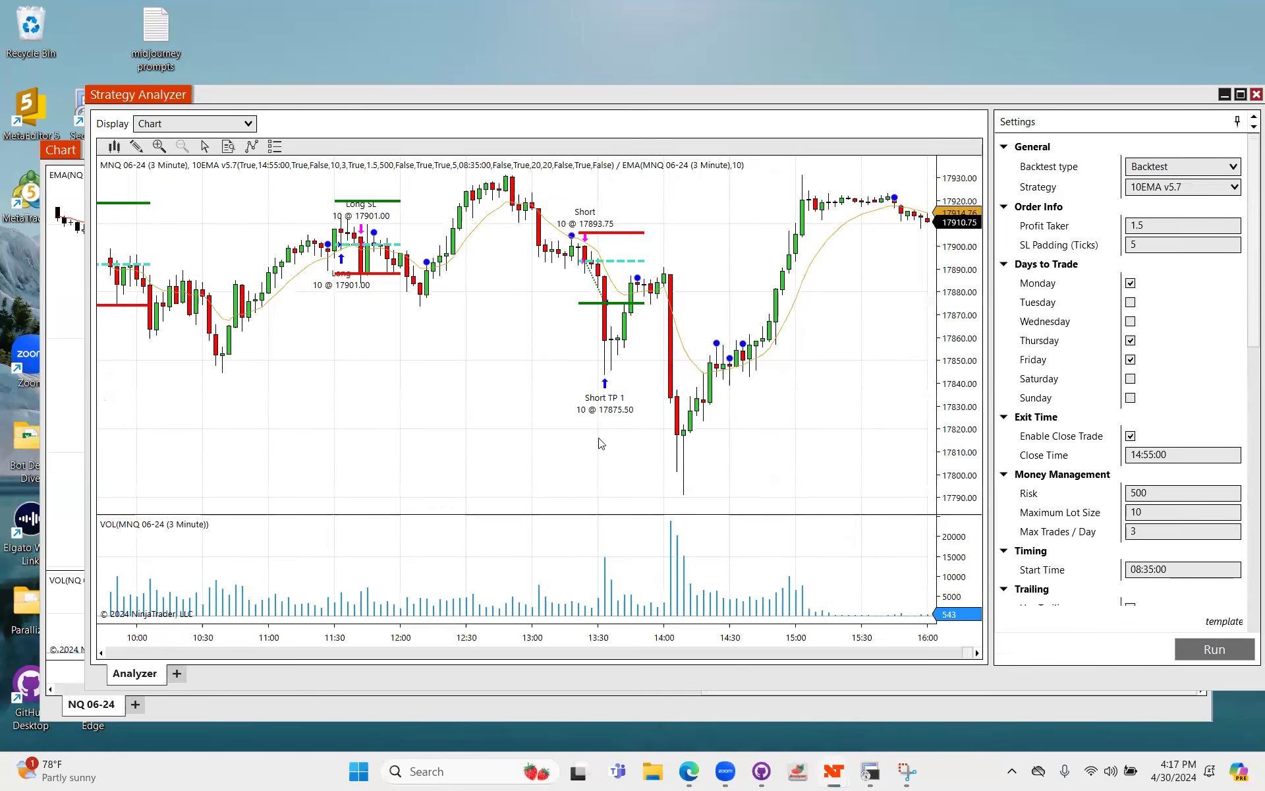
scroll(461, 446, "down", 5)
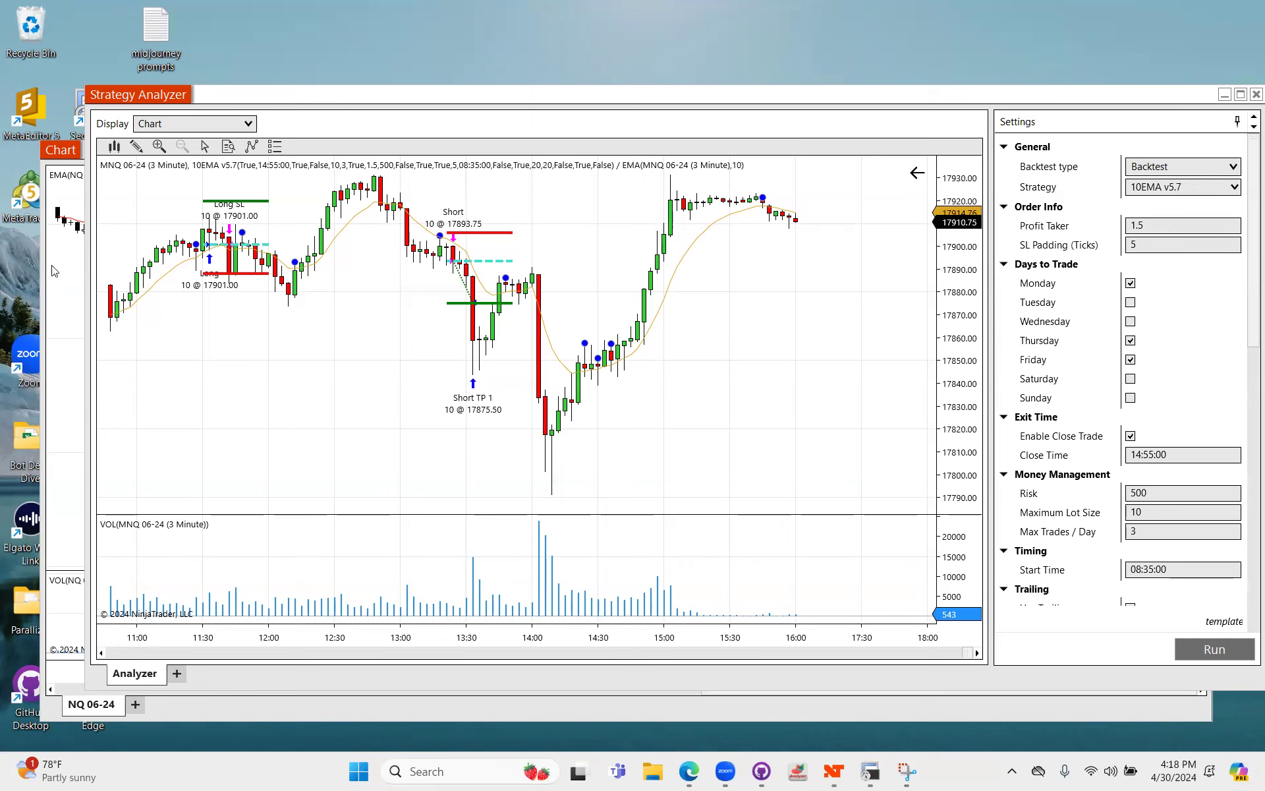
mouse_move(447, 189)
left_mouse_down()
mouse_move(438, 216)
mouse_move(452, 204)
left_mouse_up()
mouse_move(446, 261)
left_mouse_down()
mouse_move(482, 262)
mouse_move(497, 230)
left_mouse_up()
left_click_drag(447, 298, 468, 298)
mouse_move(436, 264)
left_mouse_down()
mouse_move(478, 263)
mouse_move(491, 323)
mouse_move(517, 293)
left_mouse_up()
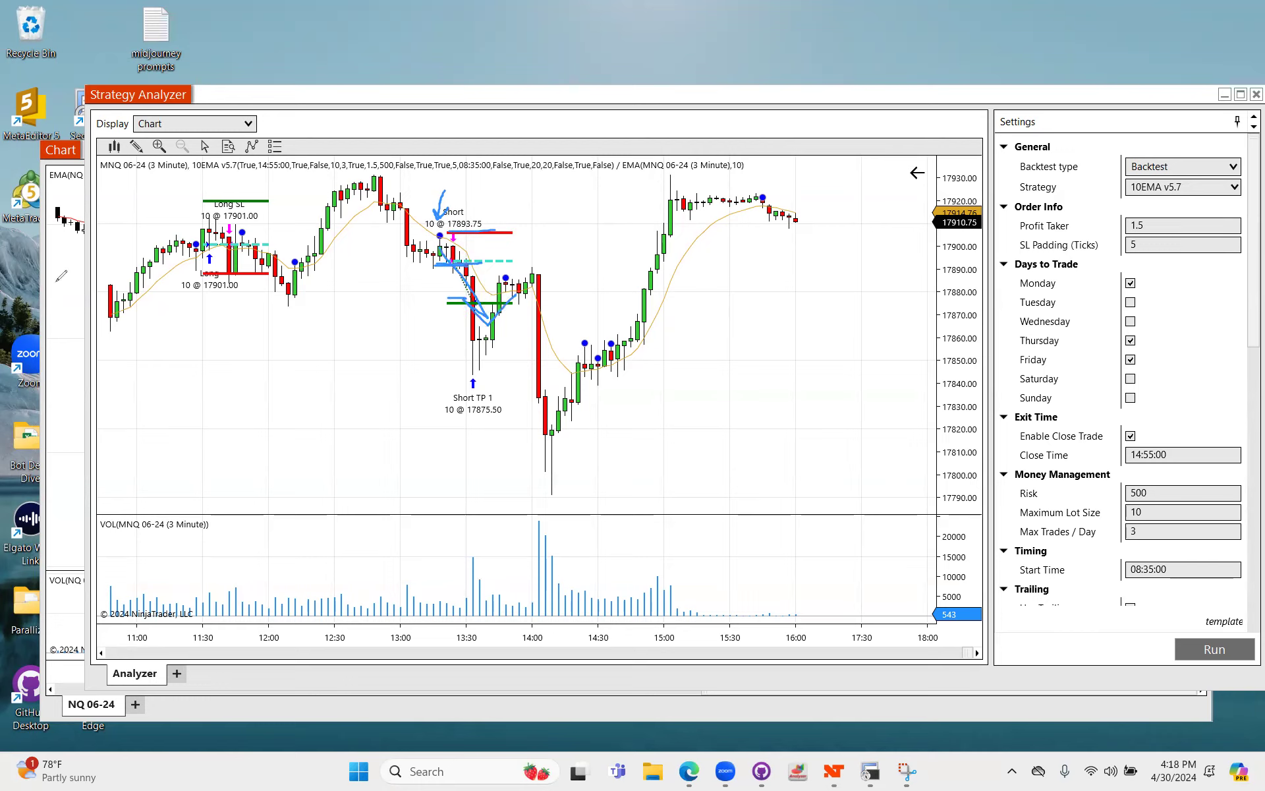
key("e")
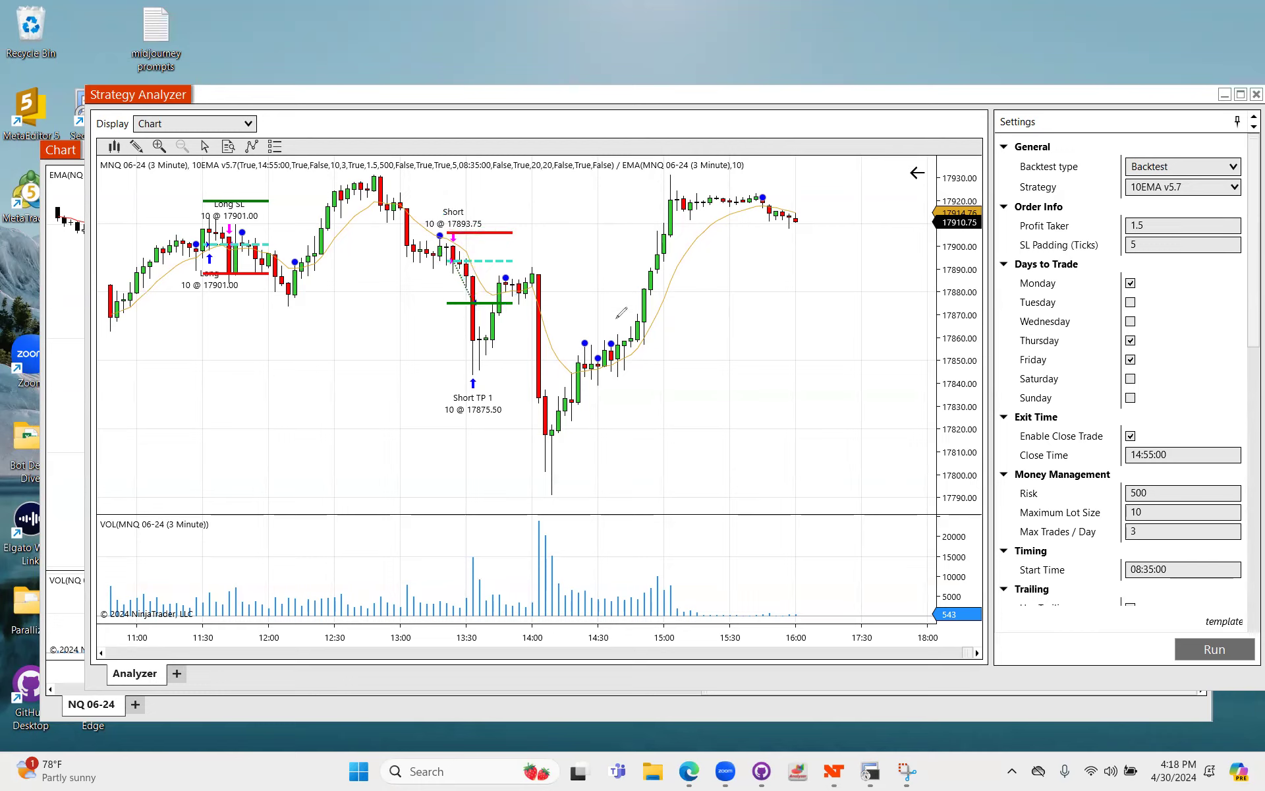
left_click_drag(584, 325, 597, 349)
left_click_drag(580, 329, 630, 340)
left_click_drag(580, 390, 619, 384)
left_click_drag(607, 277, 671, 276)
mouse_move(572, 376)
left_mouse_down()
mouse_move(593, 327)
mouse_move(617, 354)
mouse_move(650, 284)
left_mouse_up()
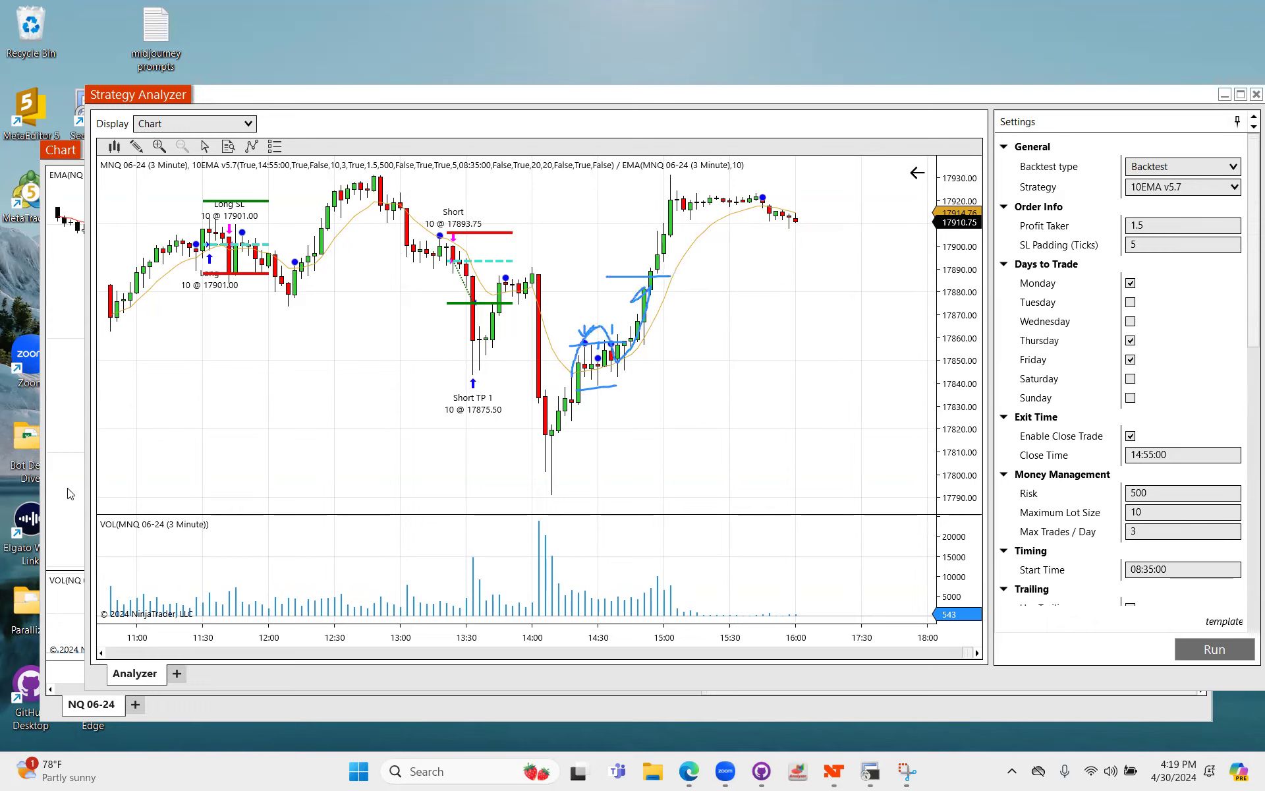
Re-enable pen annotation and mark the Long trade entry near 11:30
left_click_drag(240, 344, 275, 345)
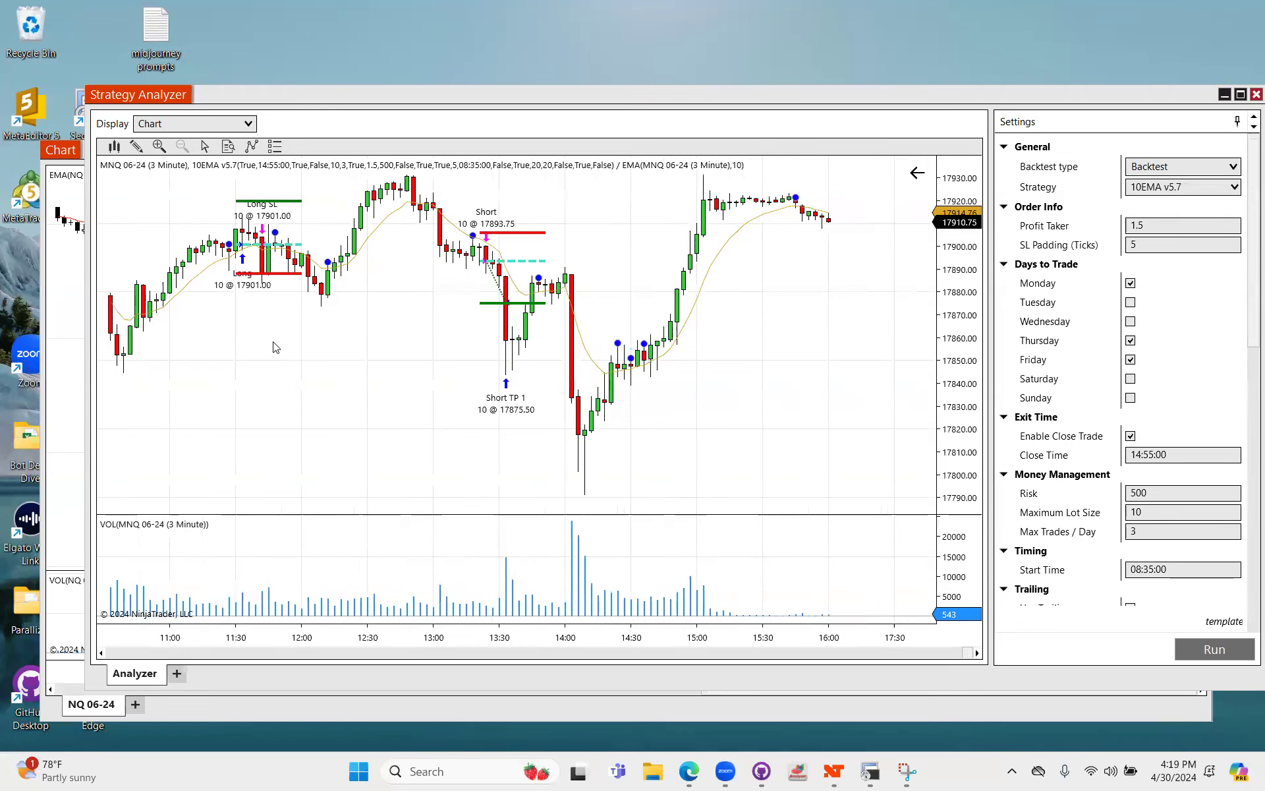
key("ctrl+shift+p")
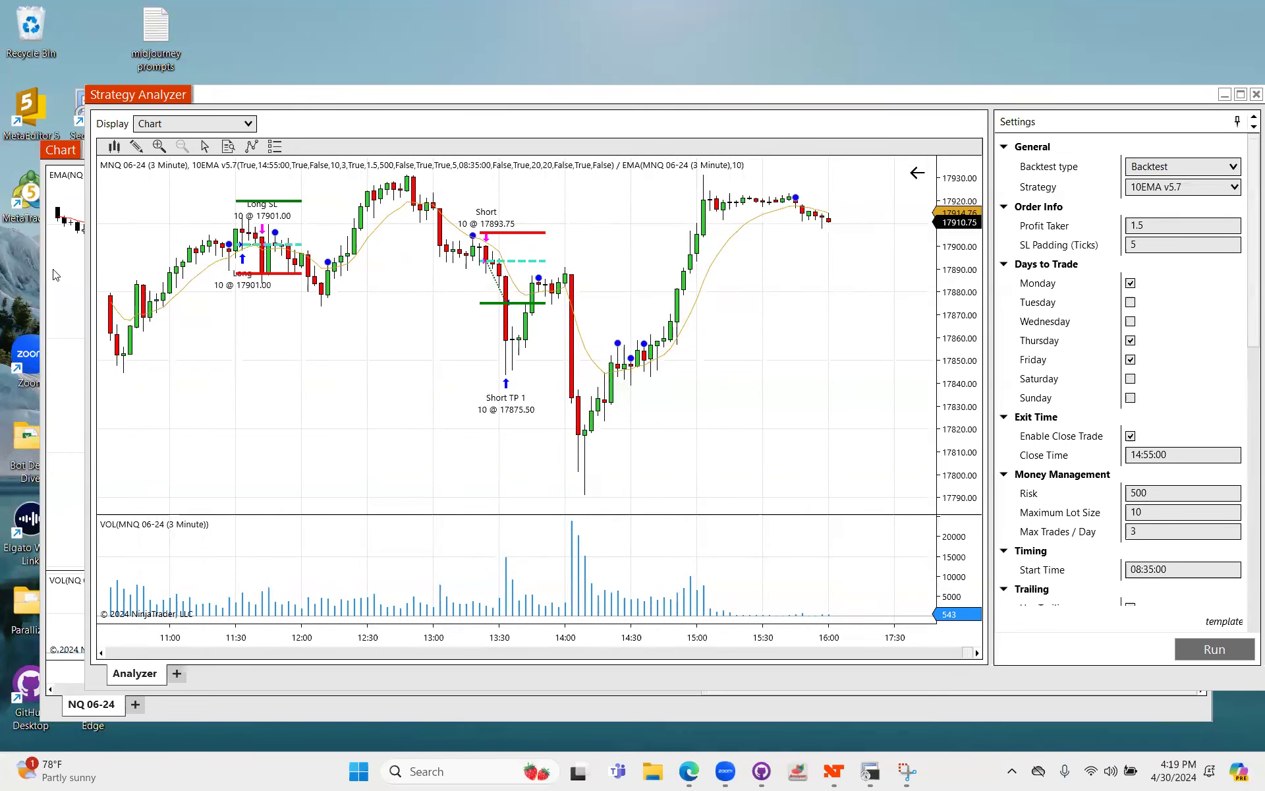
left_click(268, 326)
mouse_move(221, 222)
left_mouse_down()
mouse_move(230, 237)
mouse_move(287, 194)
mouse_move(261, 244)
mouse_move(264, 272)
mouse_move(274, 262)
left_mouse_up()
left_click(254, 396)
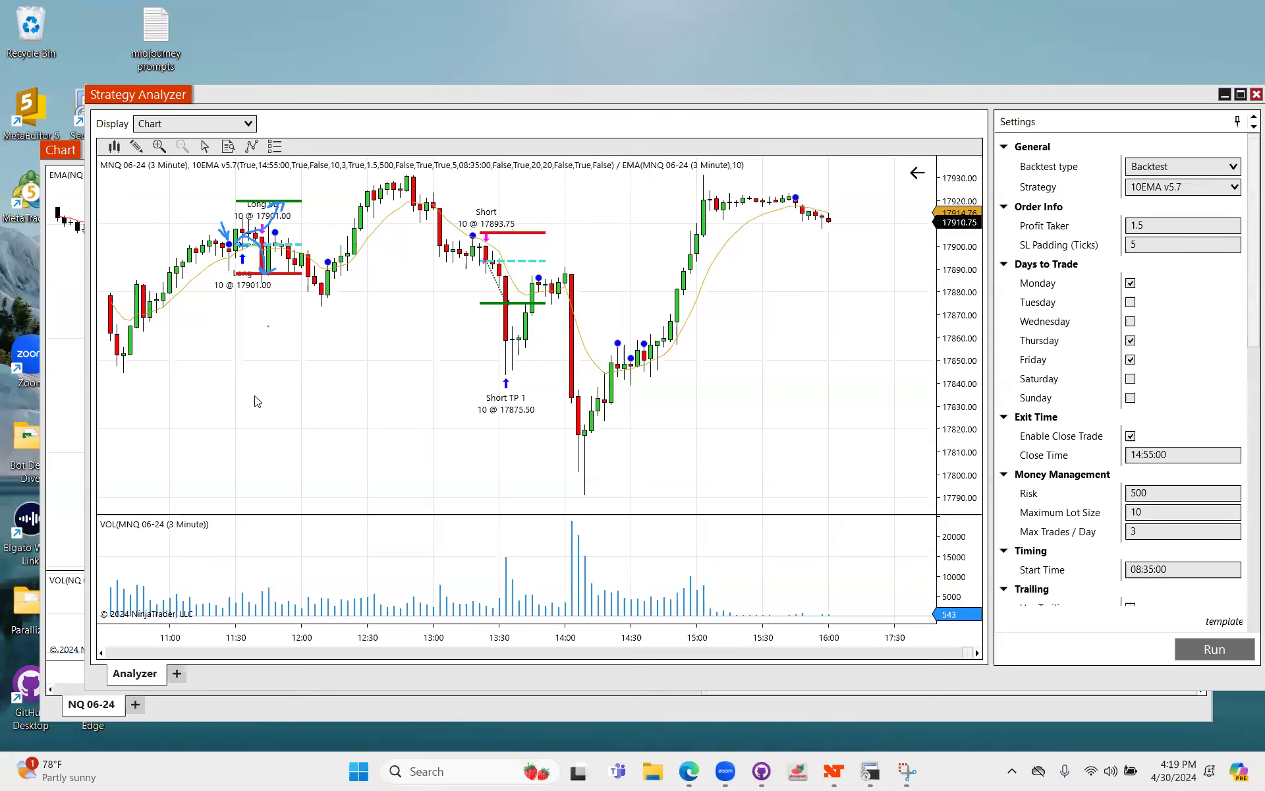
Pan back to the morning and trace the Long entry at 17892.25 and its drop
left_click_drag(220, 324, 561, 346)
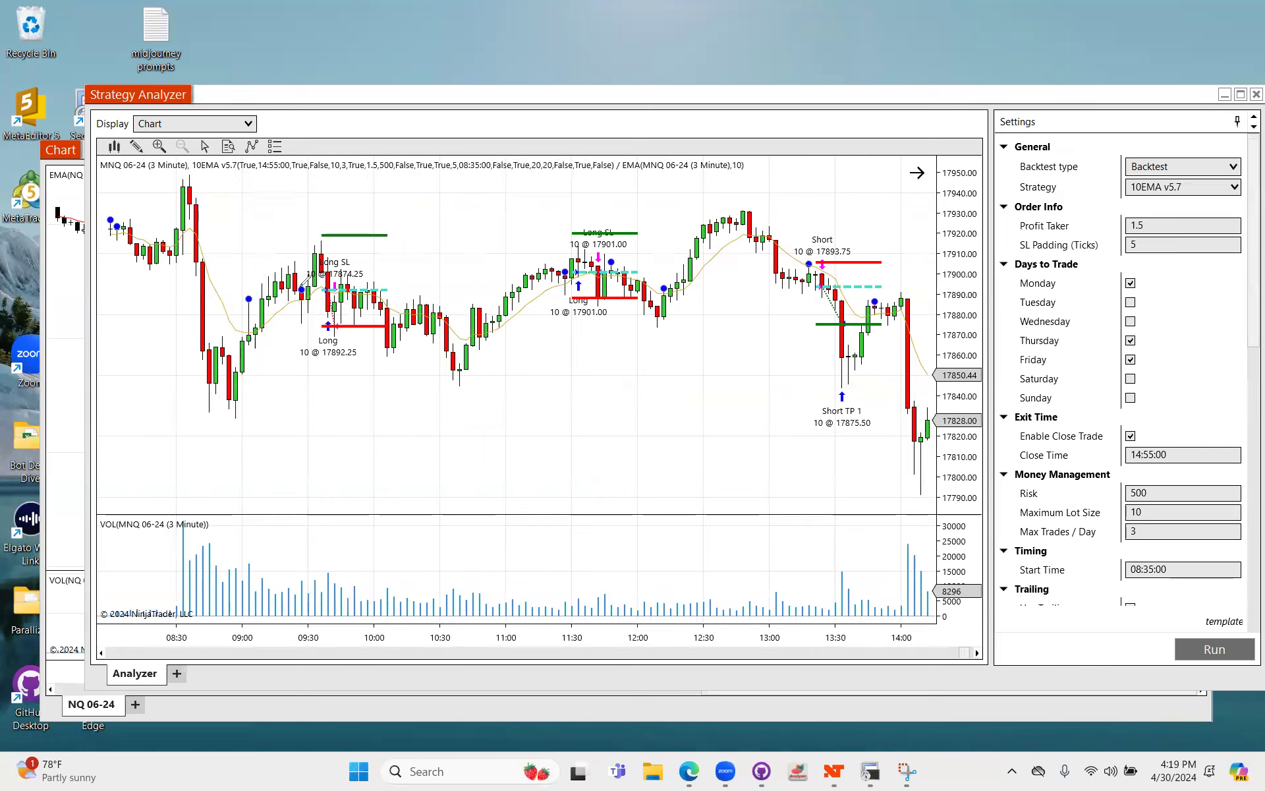
mouse_move(287, 289)
left_mouse_down()
mouse_move(339, 289)
mouse_move(318, 264)
mouse_move(337, 234)
mouse_move(339, 256)
mouse_move(294, 281)
mouse_move(335, 325)
left_mouse_up()
left_click_drag(346, 315, 336, 326)
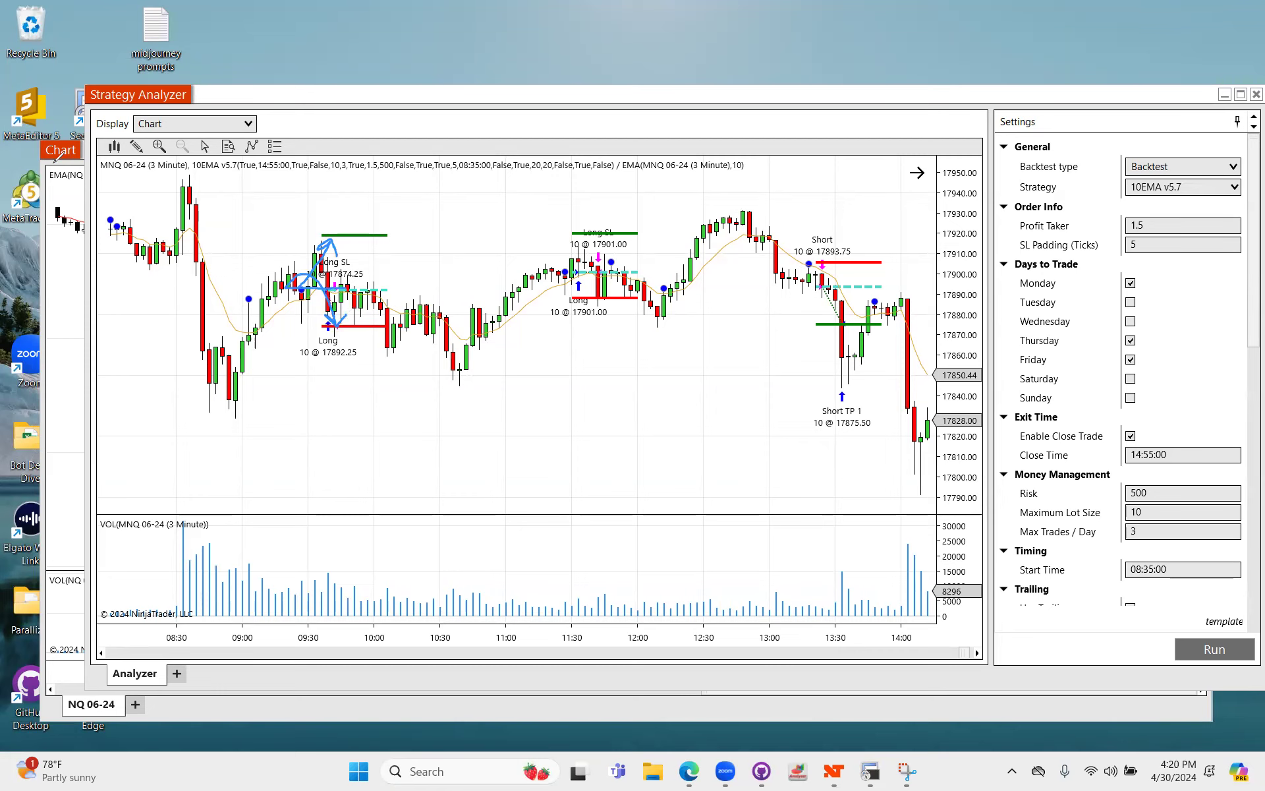
left_click(227, 125)
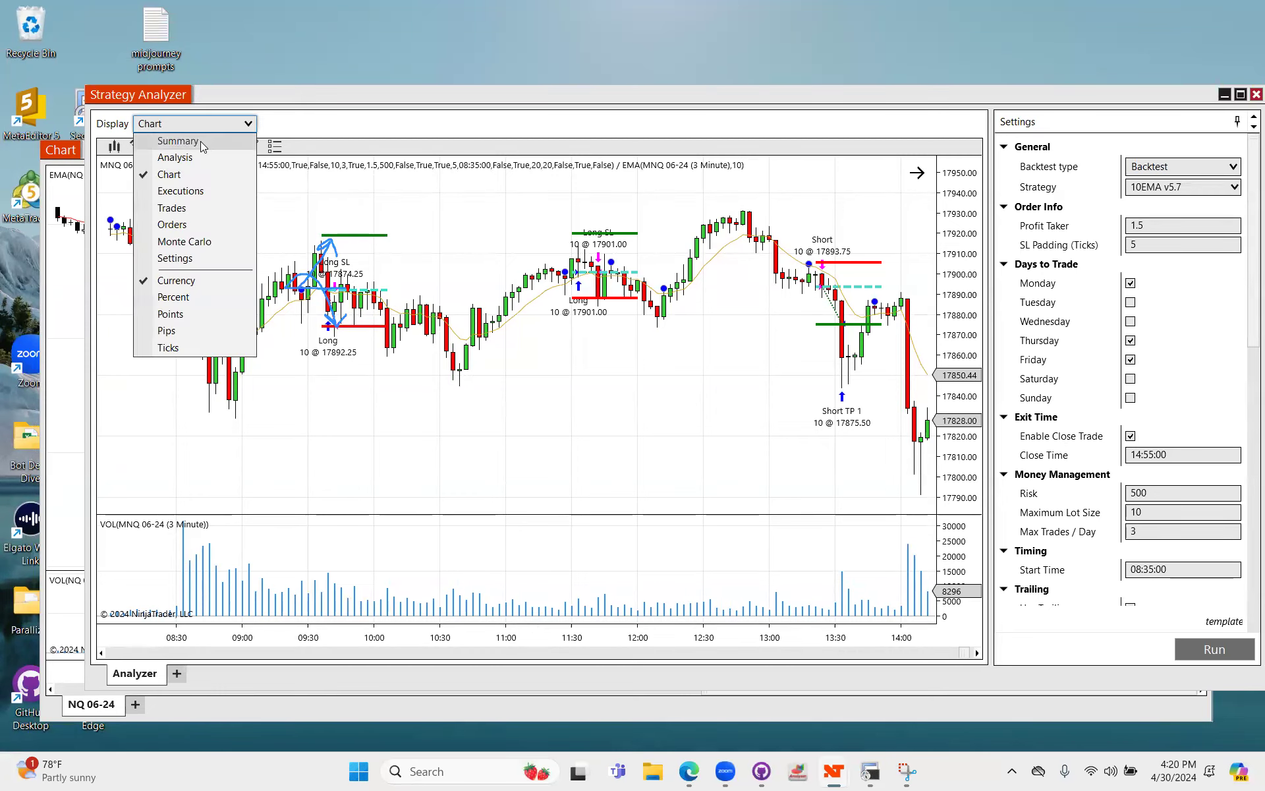
In the Summary view, rerun with Profit Taker 1.2 ($5,261.00 net profit), then set it to 1.5
left_click(201, 142)
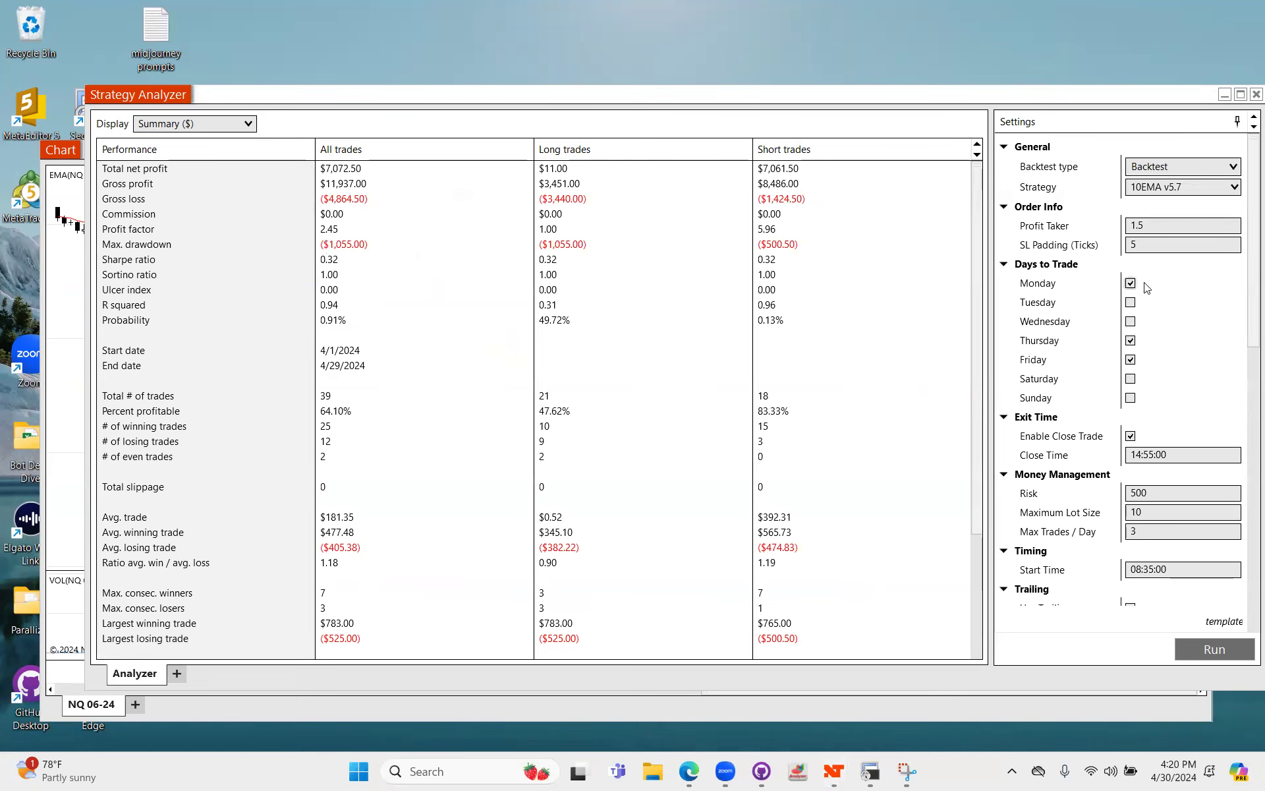
left_click(1163, 226)
type(".2")
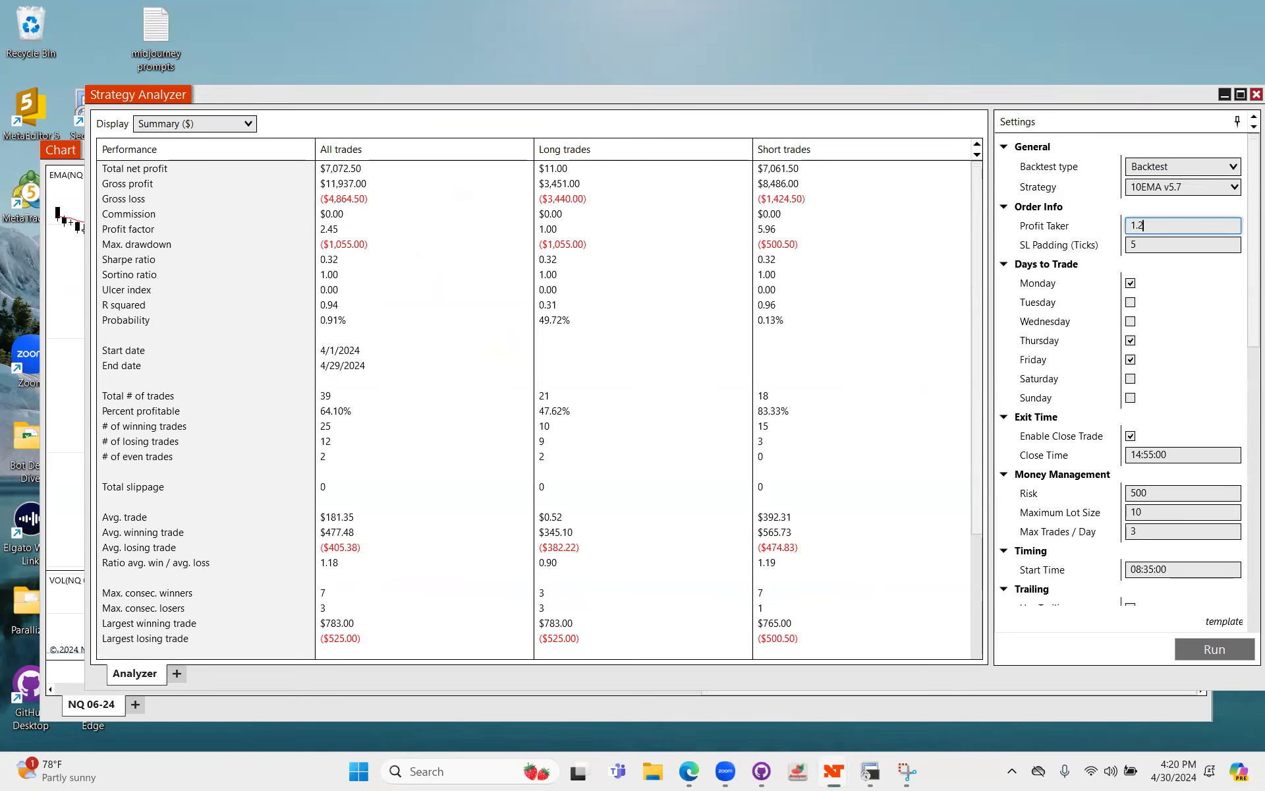
left_click(1219, 646)
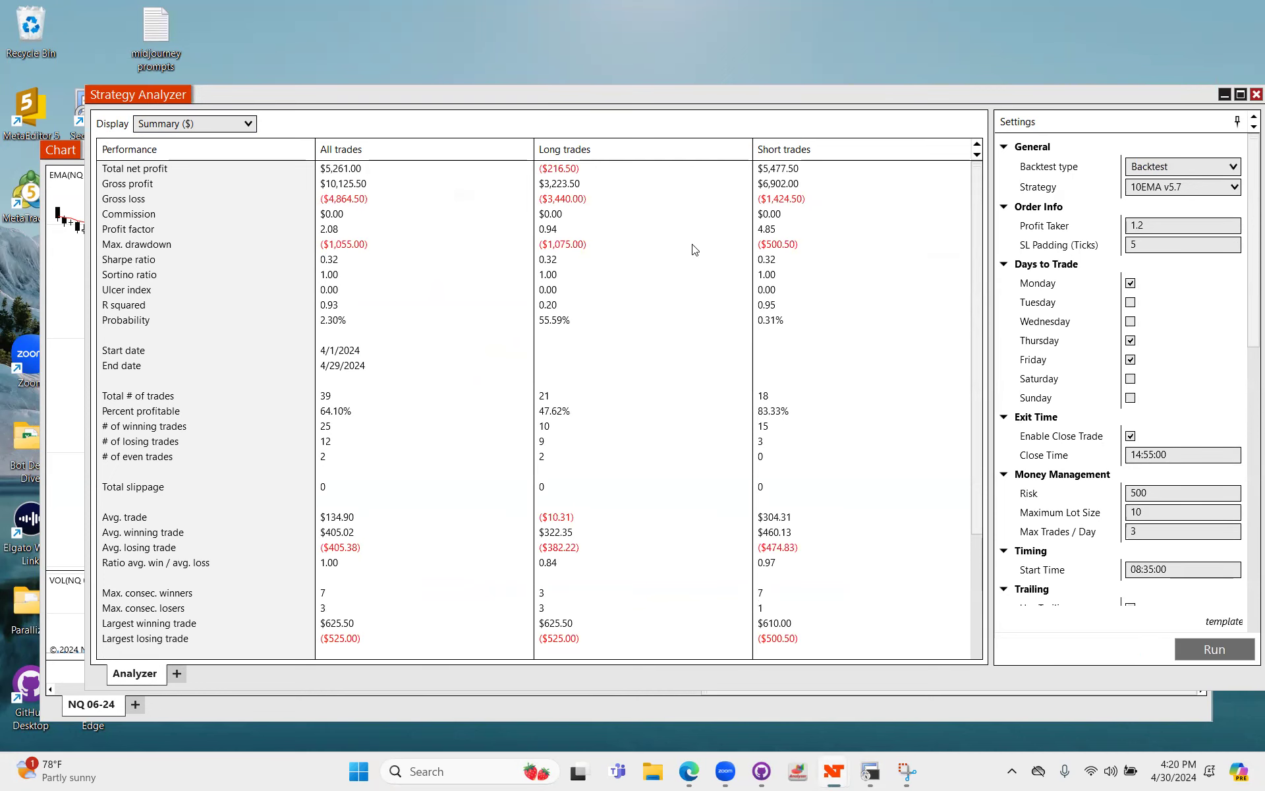
left_click(361, 169)
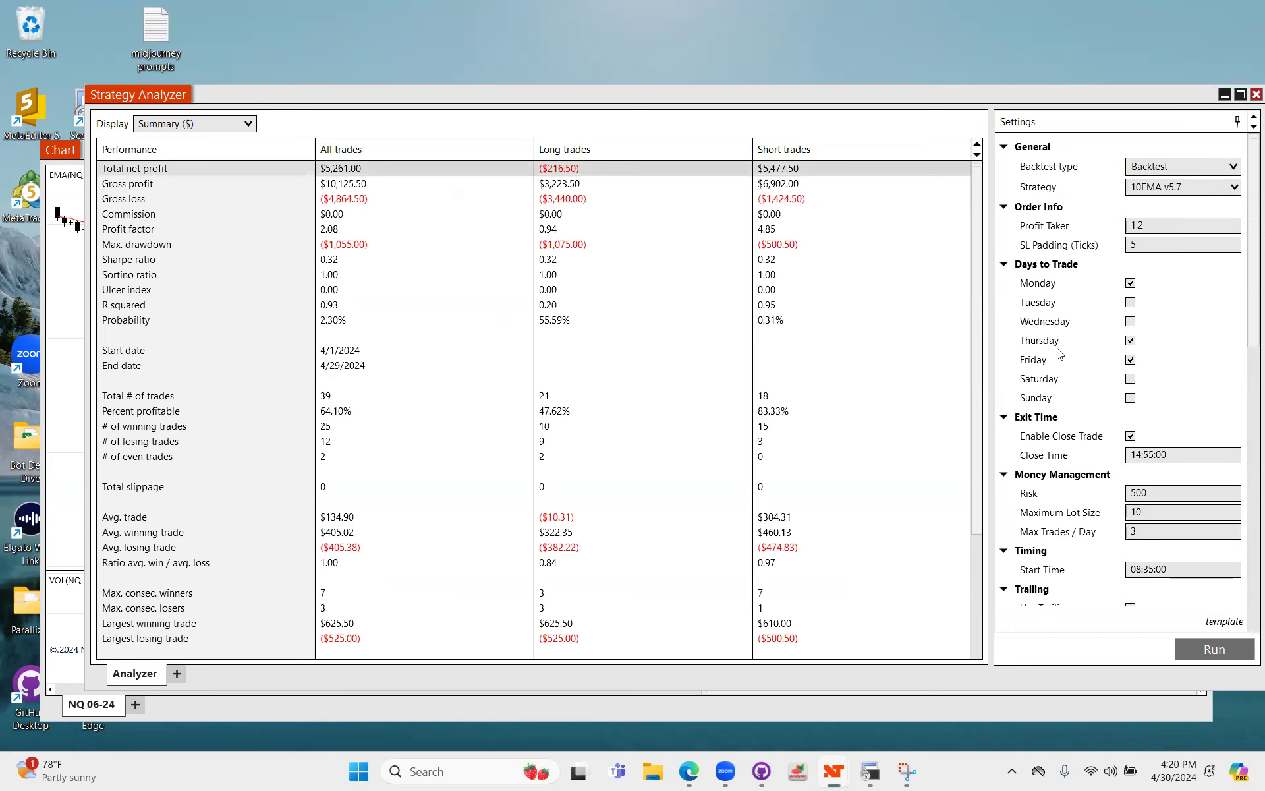
left_click(1164, 226)
type(".4")
Rerun the backtest at Profit Taker 1.5, confirming $7,072.50 net profit over 39 trades
left_click(1210, 651)
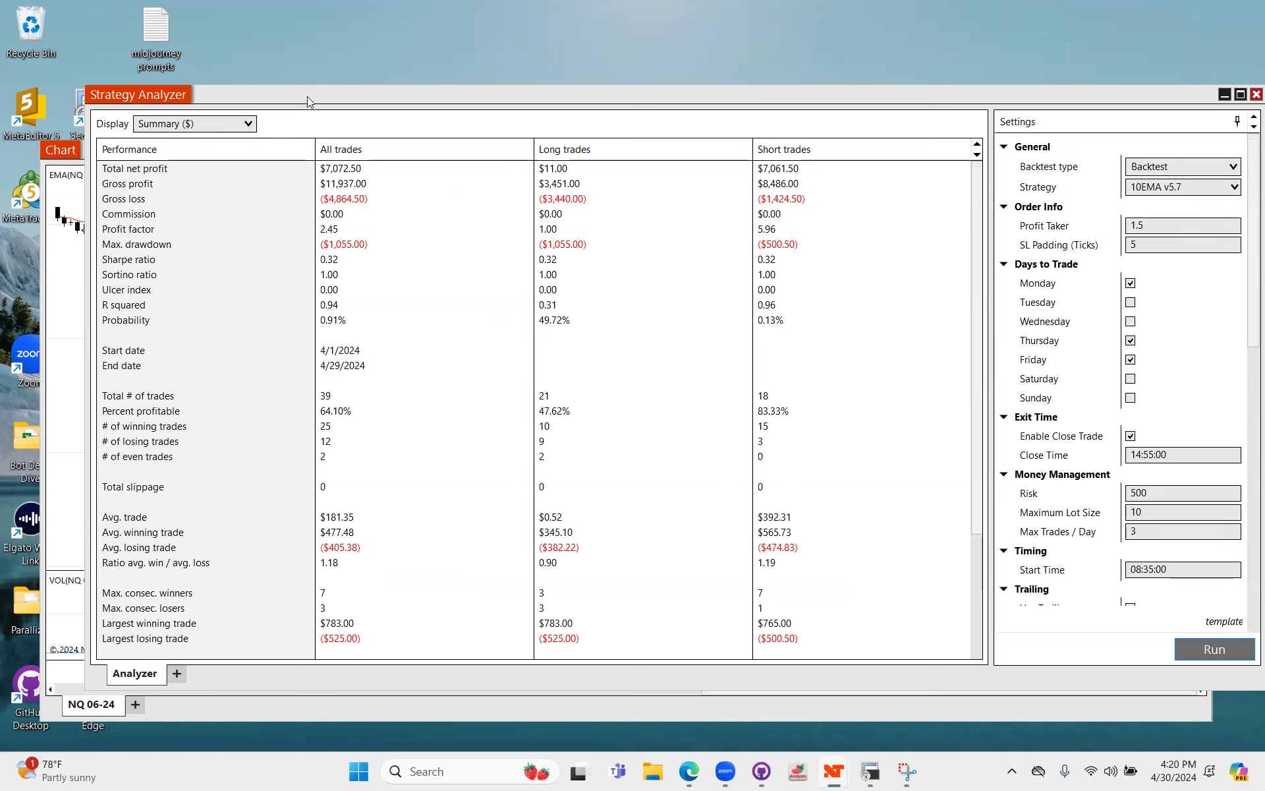
left_click(206, 120)
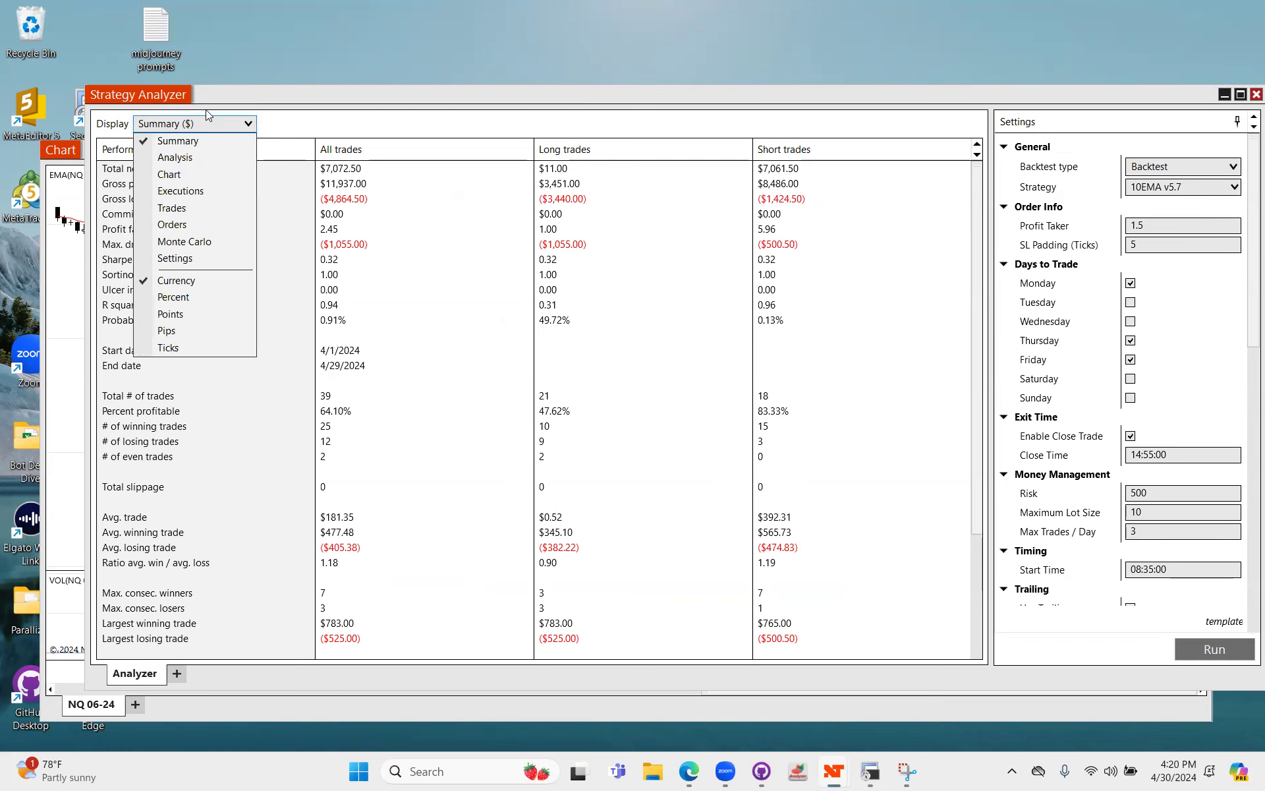
left_click(331, 122)
left_click(214, 124)
right_click(164, 177)
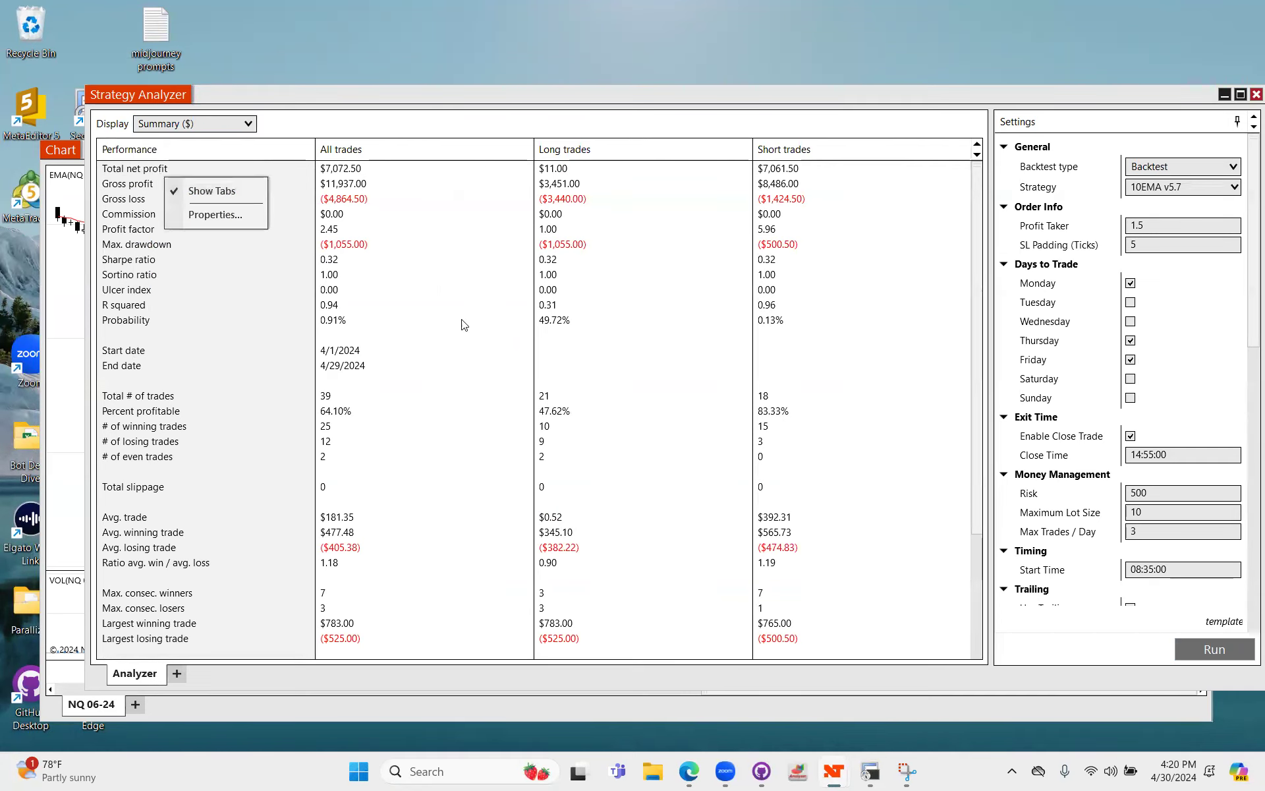
left_click(335, 131)
right_click(218, 125)
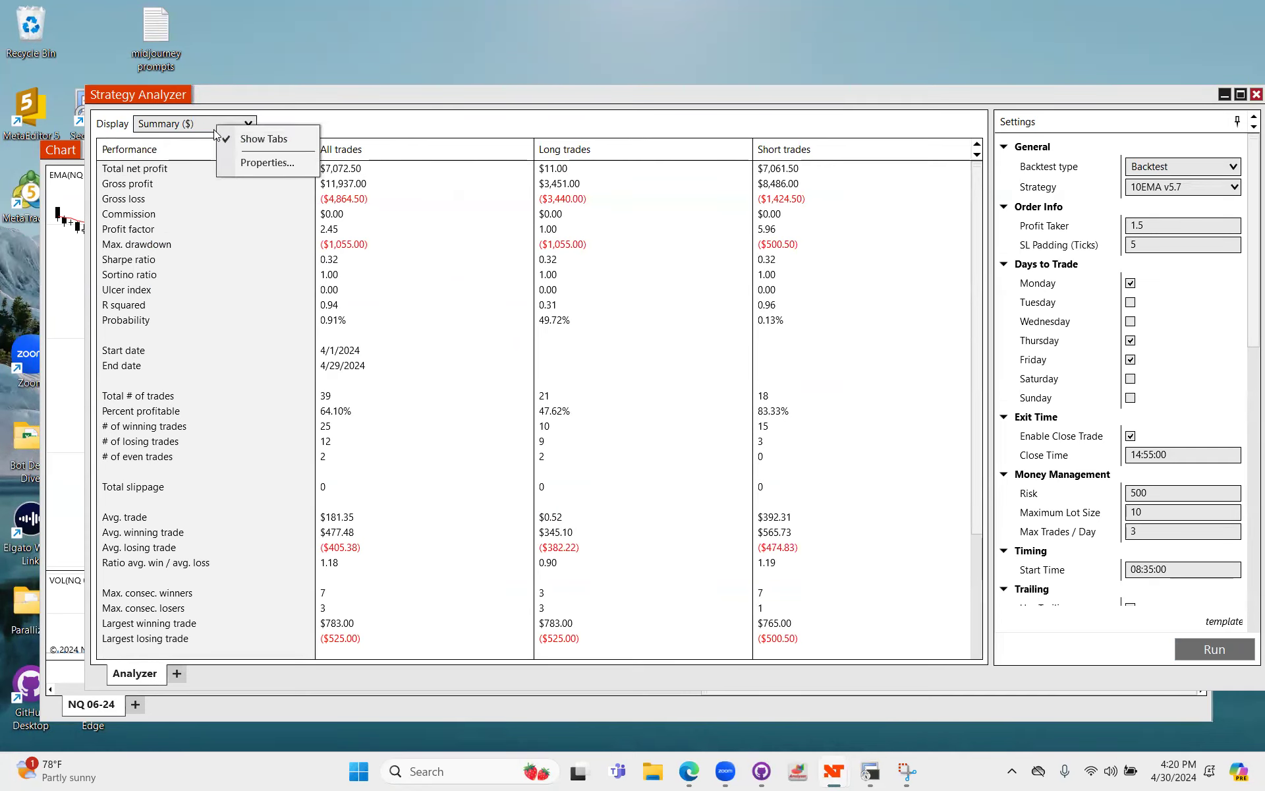
left_click(367, 118)
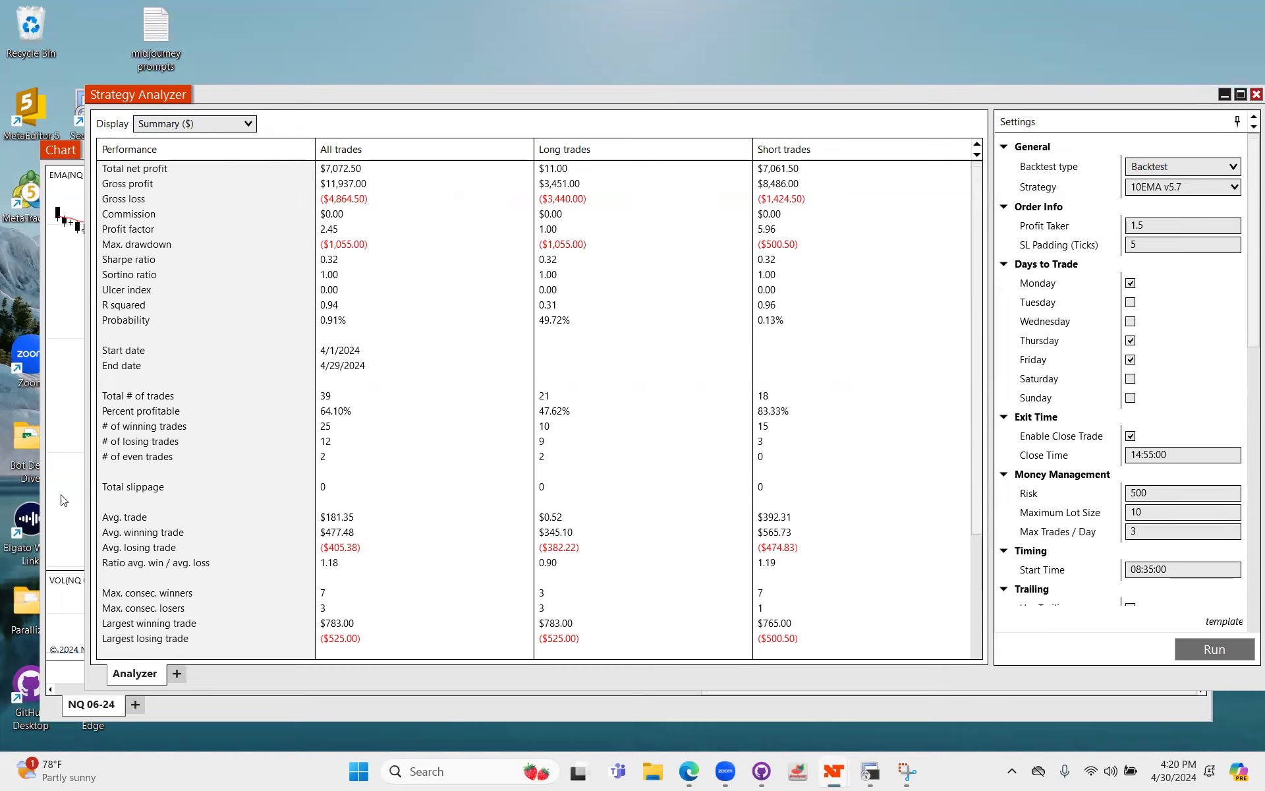